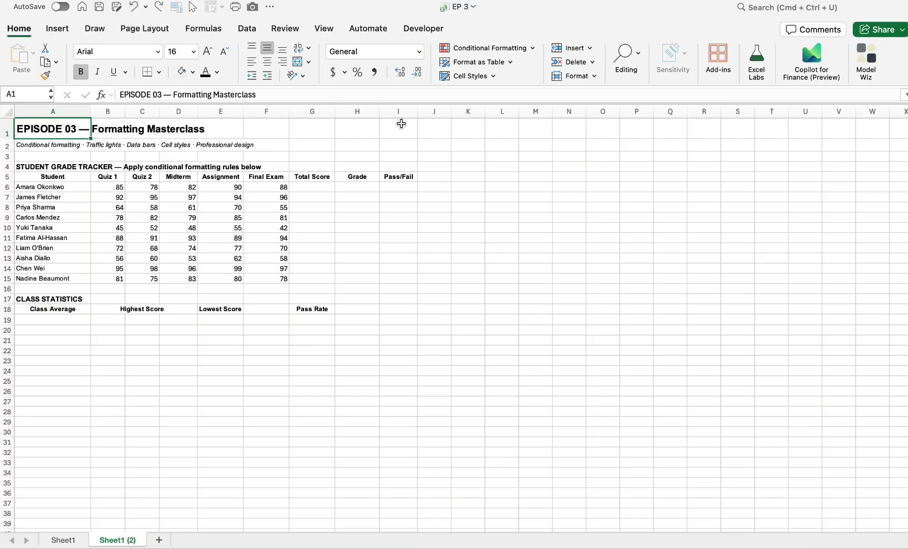
click(489, 76)
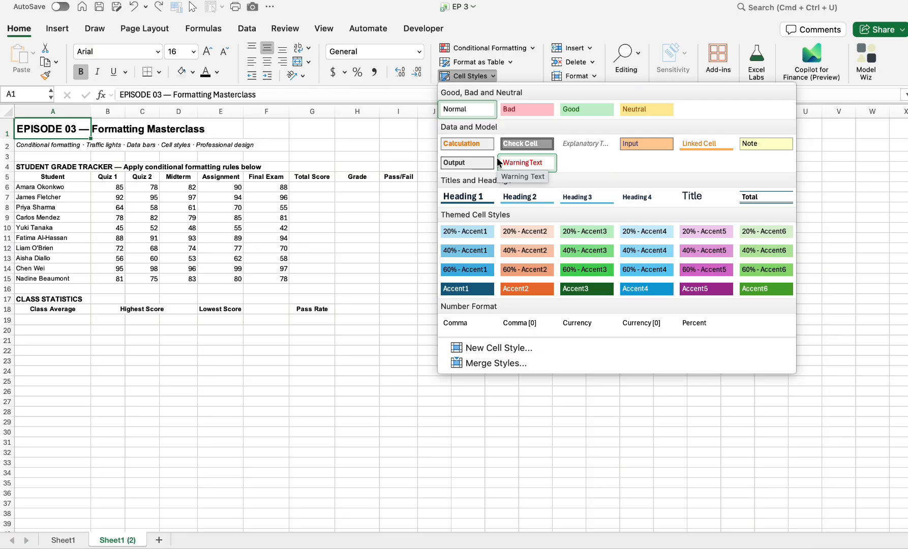
click(411, 331)
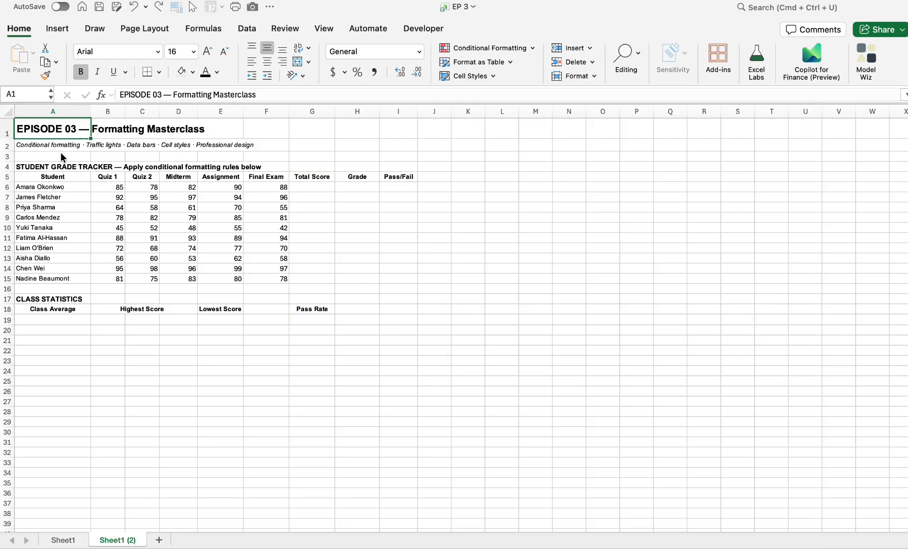
- Merge and center the EPISODE 03 title across A1:I1 and apply the Accent3 cell style
click(215, 148)
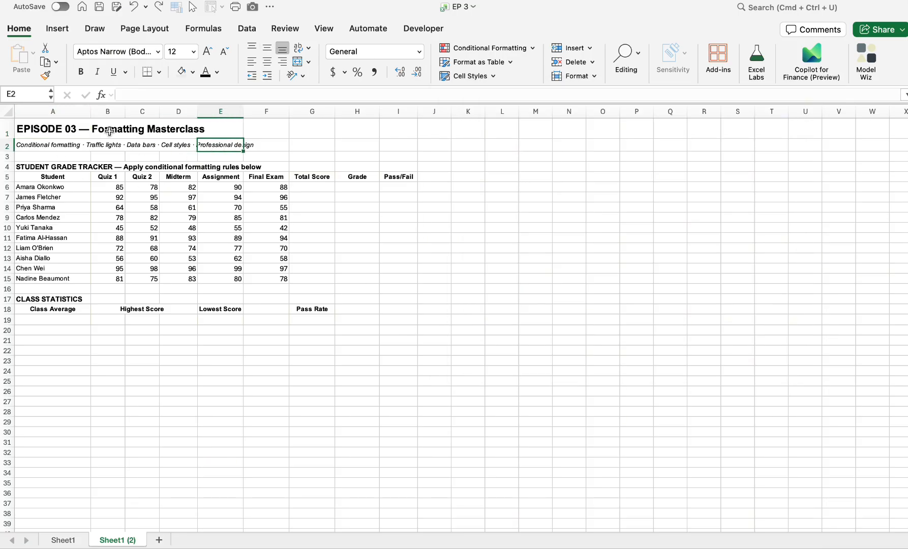
drag(60, 128, 399, 134)
click(44, 130)
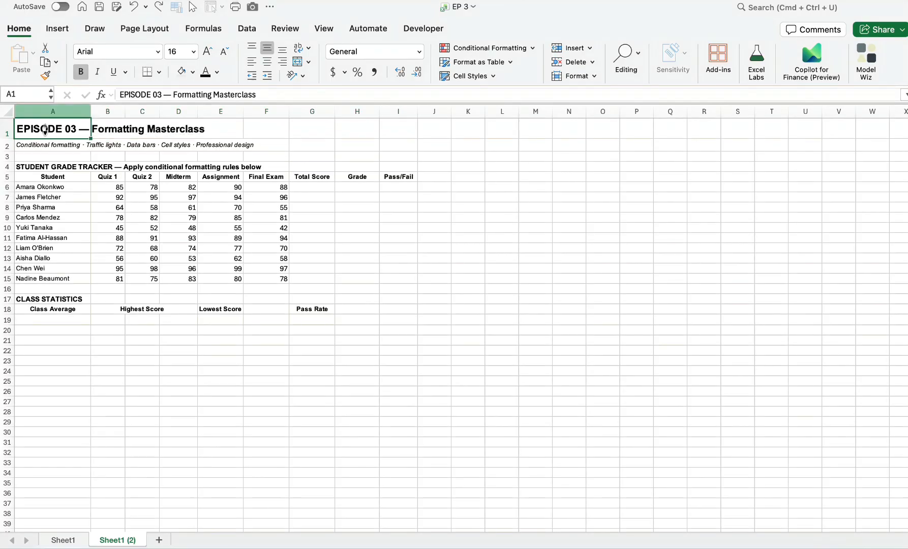
click(215, 146)
drag(63, 130, 400, 131)
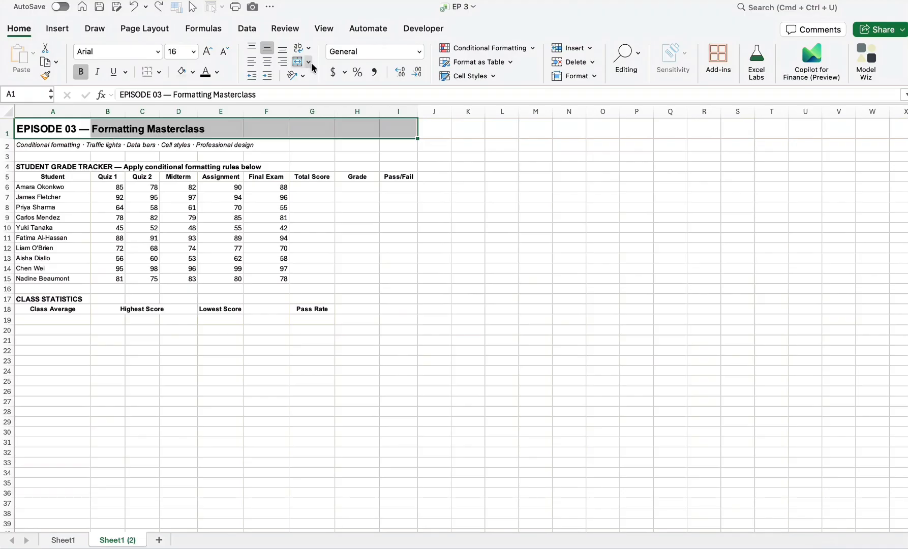
click(298, 63)
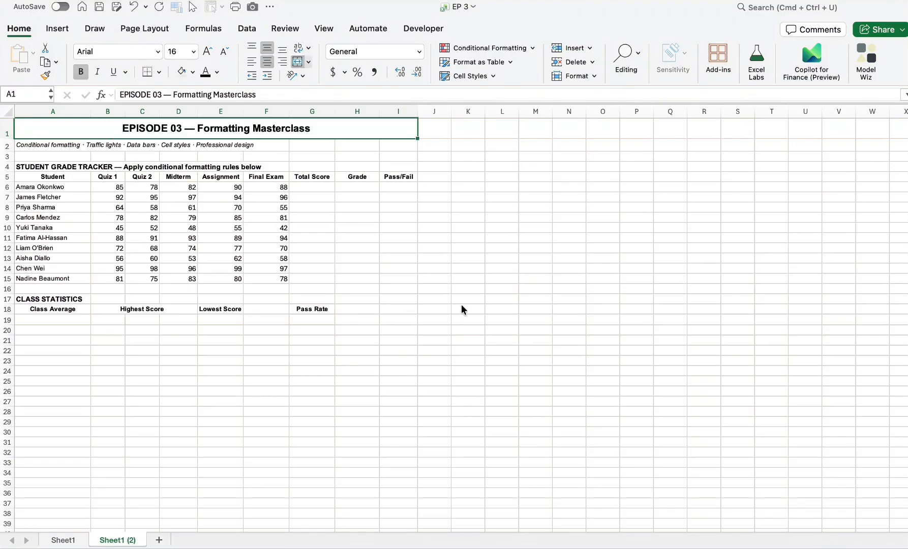
click(486, 76)
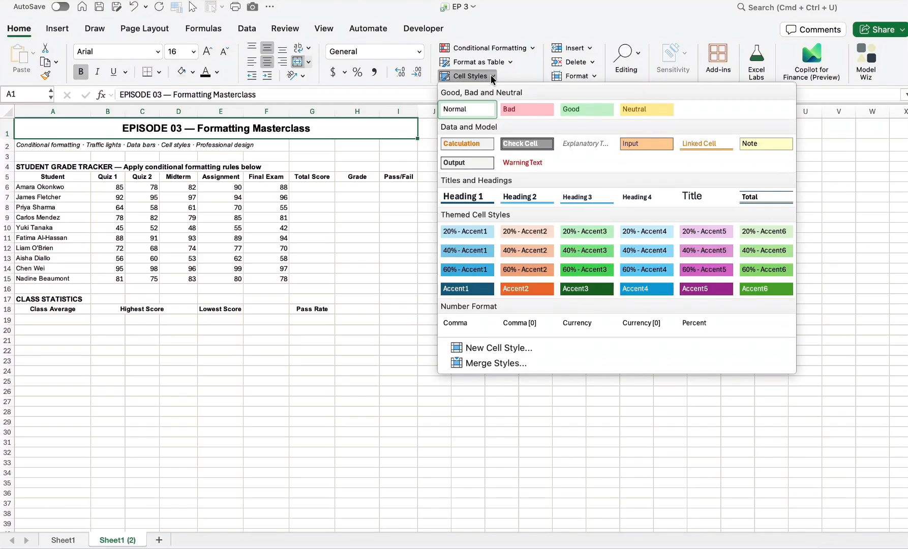
click(583, 289)
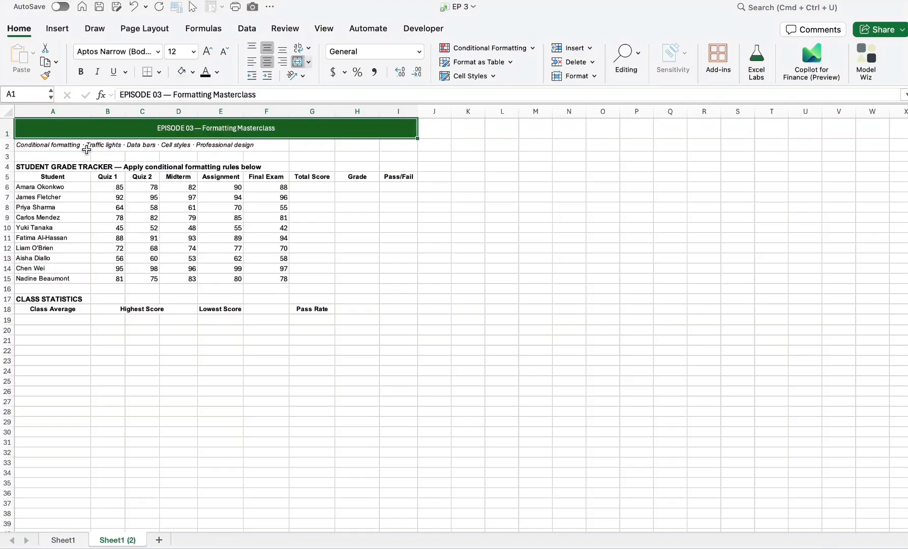
- Merge and center the subtitle across A2:I2 and apply the 20% - Accent3 cell style
click(58, 146)
drag(58, 146, 408, 145)
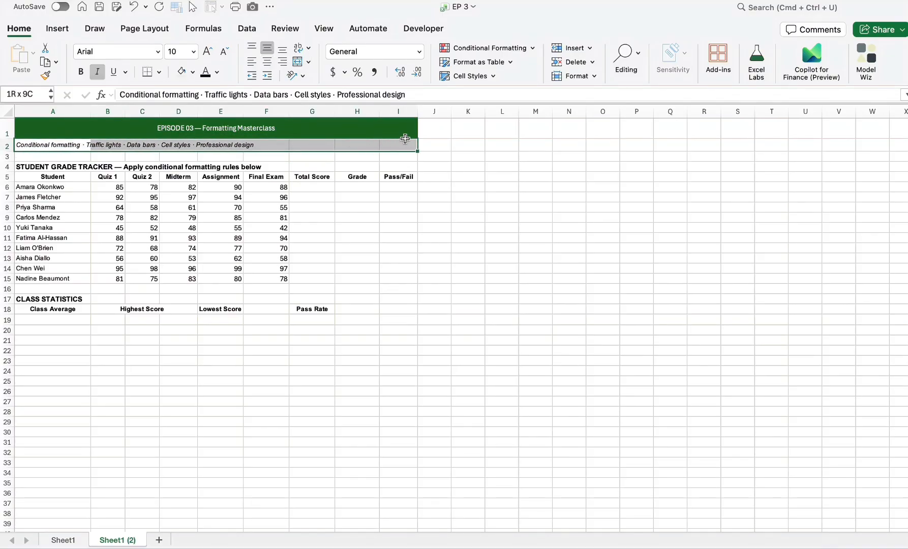
click(297, 62)
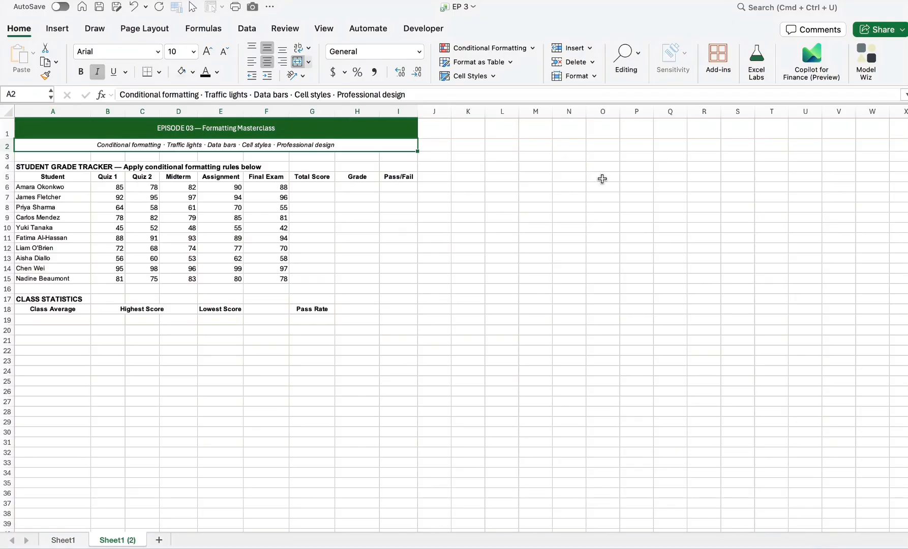
click(484, 75)
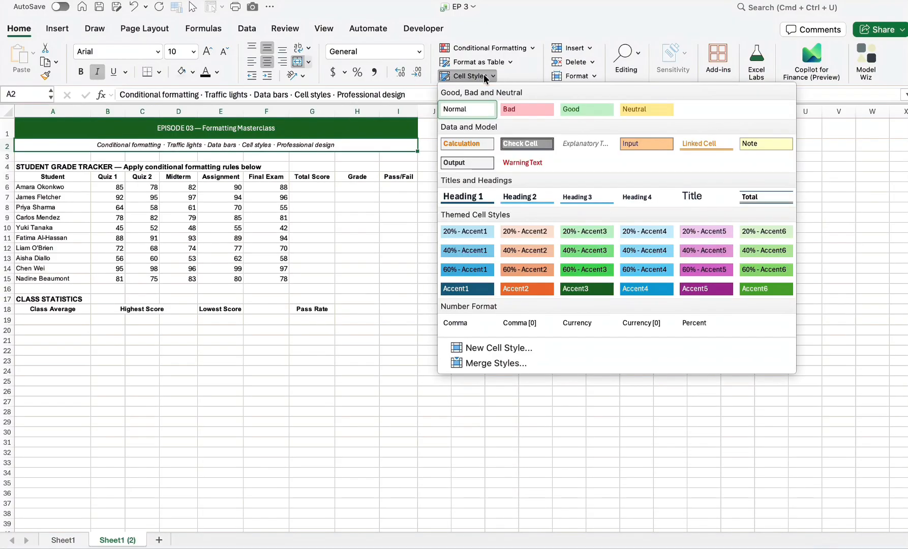
click(583, 234)
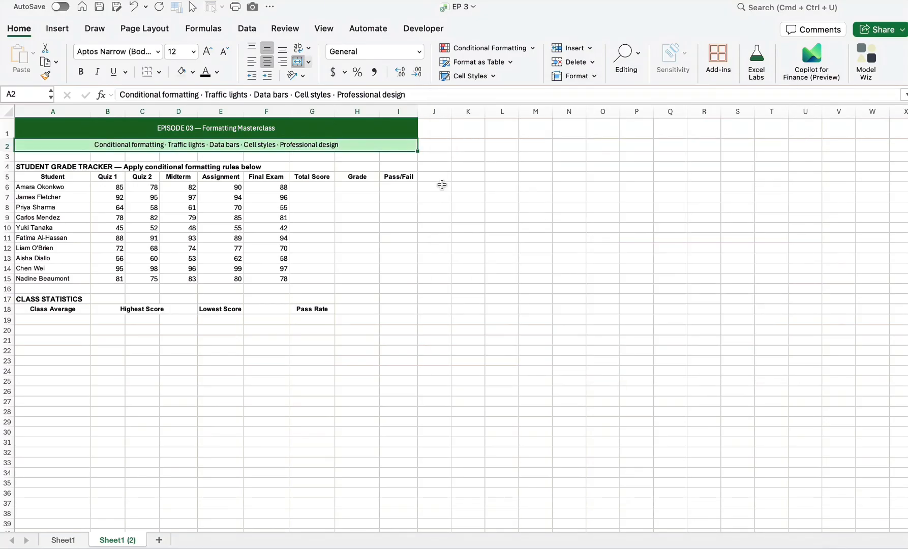
click(383, 248)
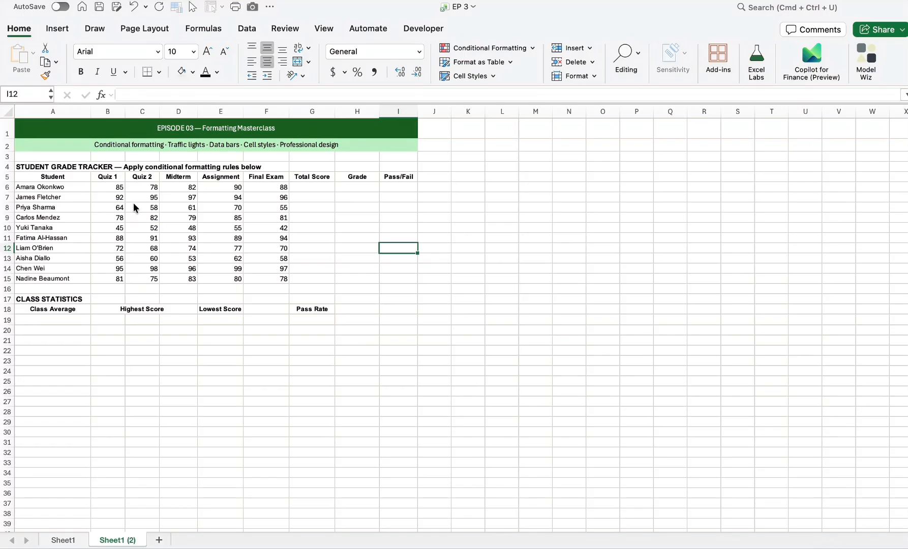
- Apply the Accent6 cell style to the grade tracker's header row, A5:I5
drag(50, 181, 392, 179)
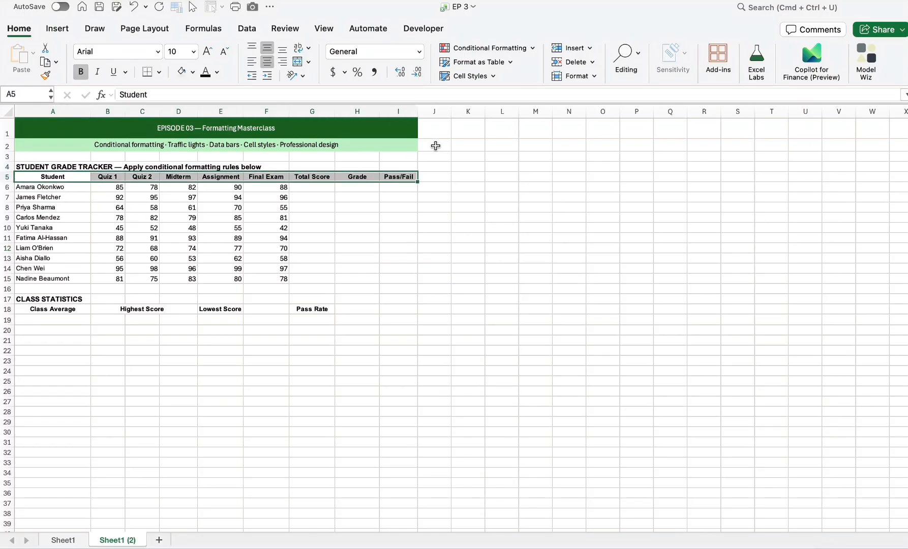
click(492, 77)
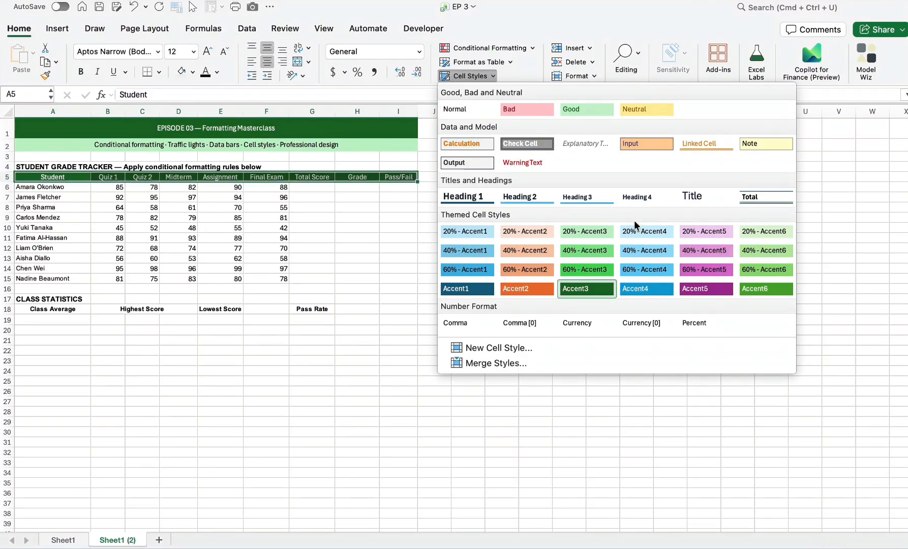
click(757, 288)
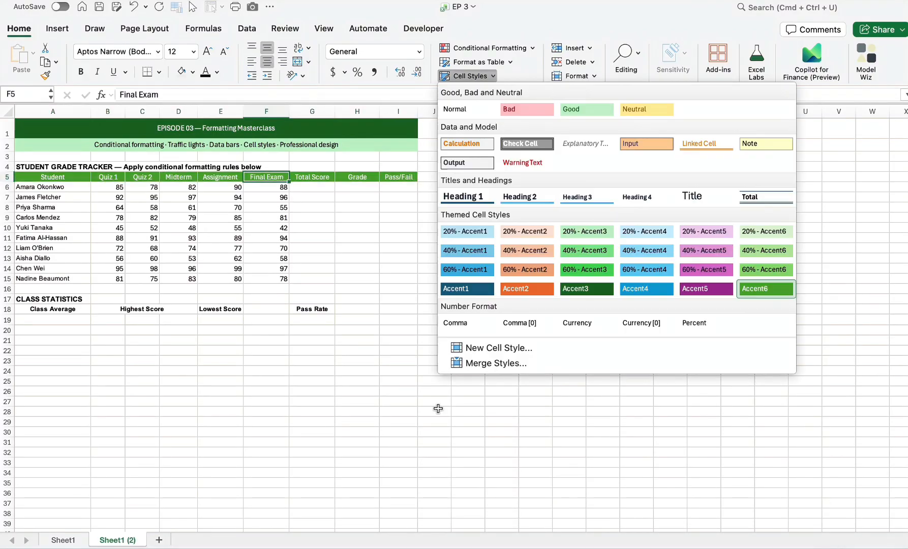
click(437, 396)
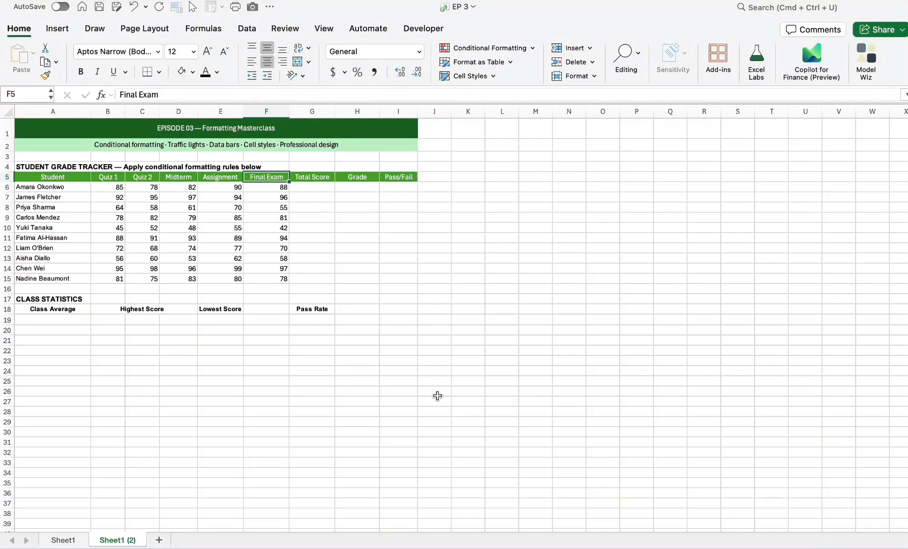
- Modify the Accent2 cell style to use a pink background fill and check it in the style gallery
click(481, 74)
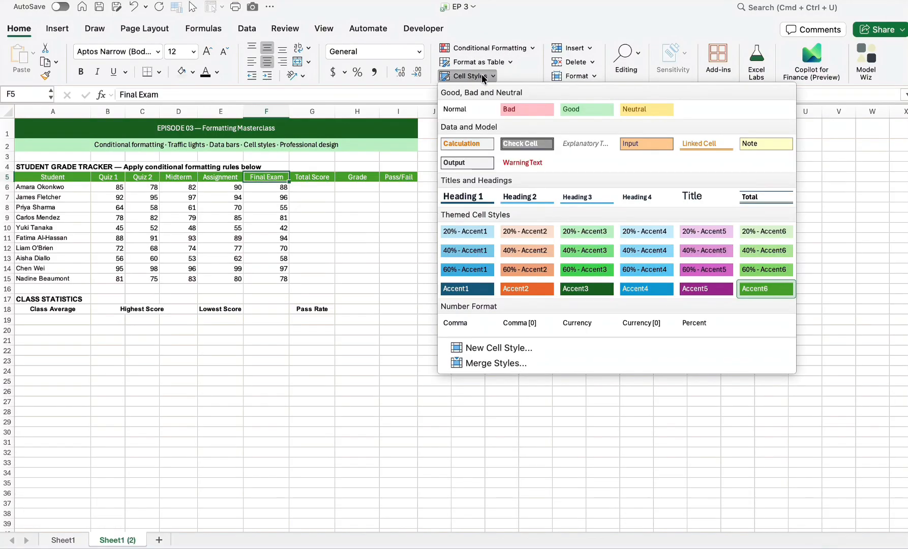
right_click(519, 289)
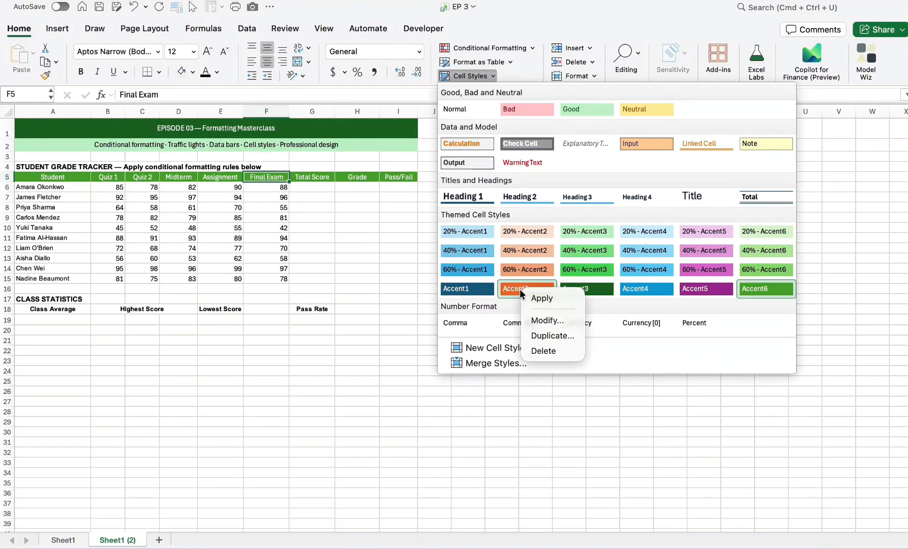
click(542, 321)
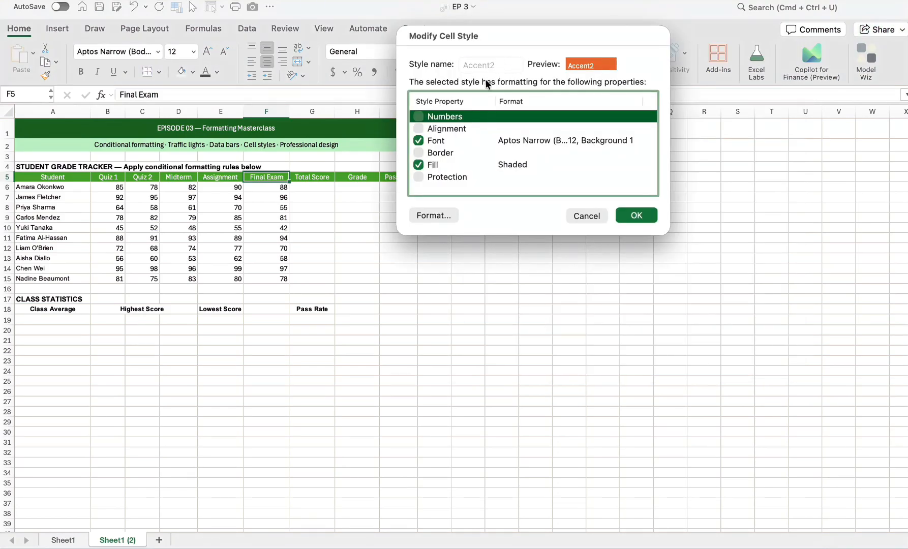
click(443, 215)
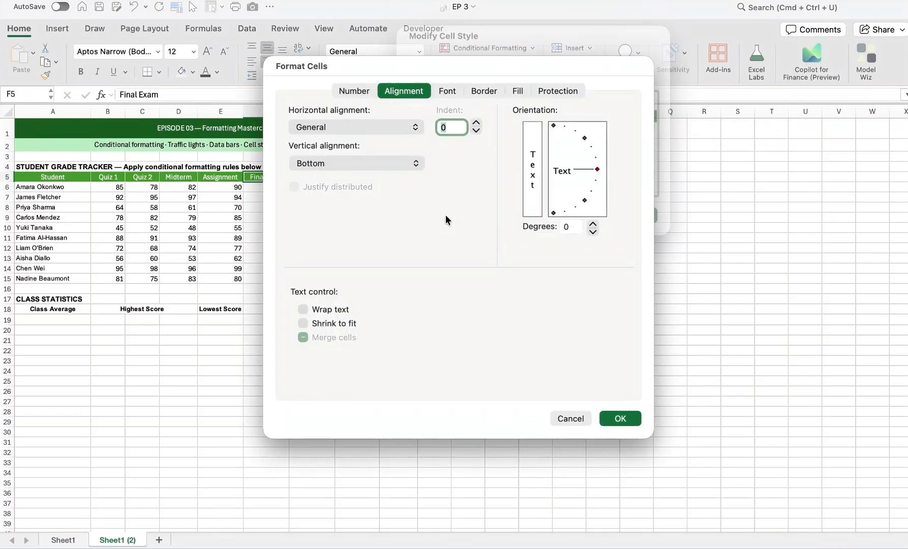
click(522, 91)
click(419, 137)
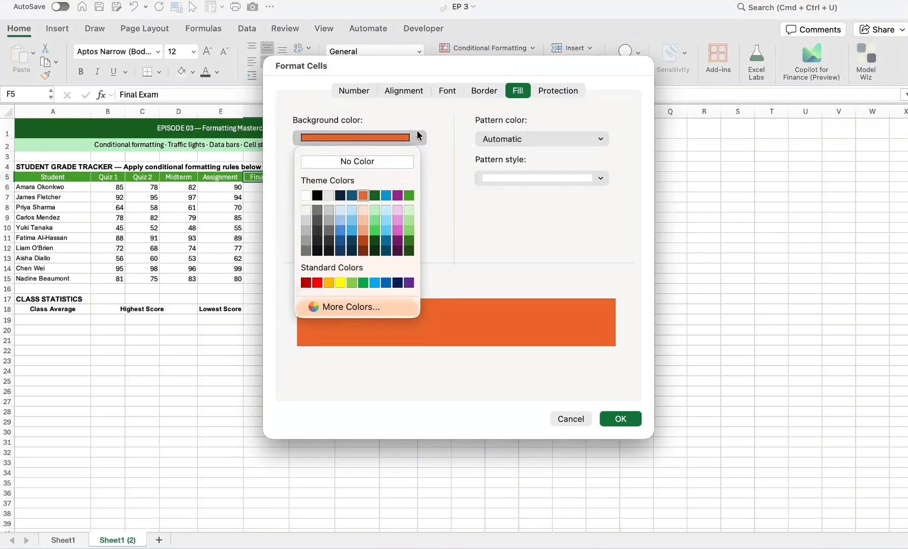
click(398, 232)
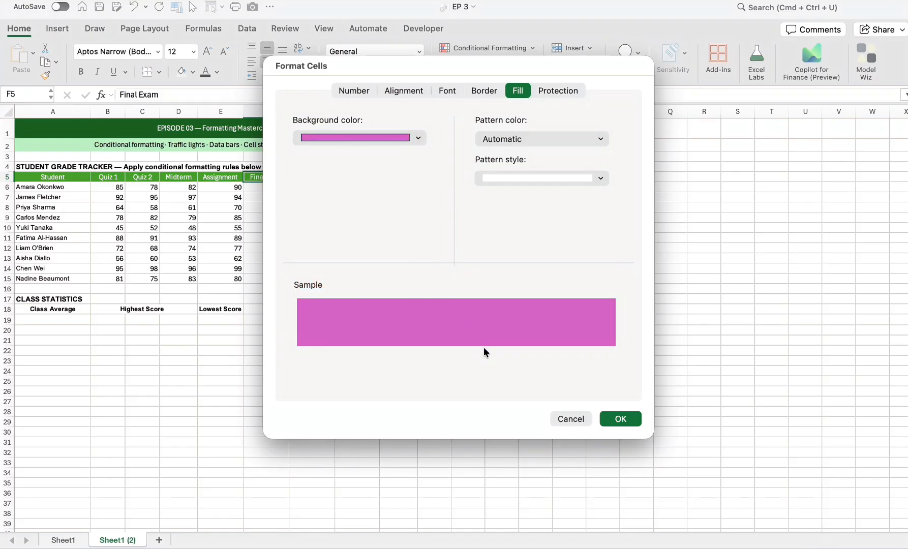
click(618, 422)
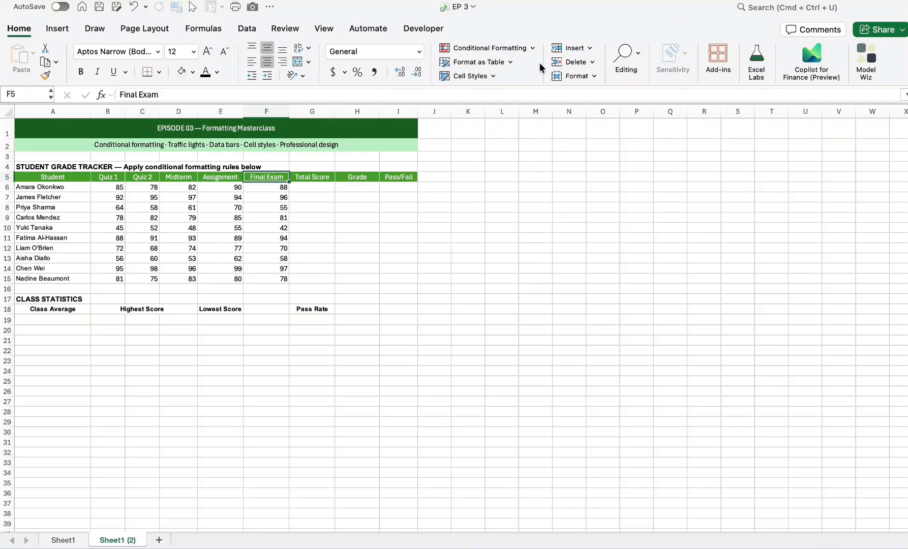
click(468, 75)
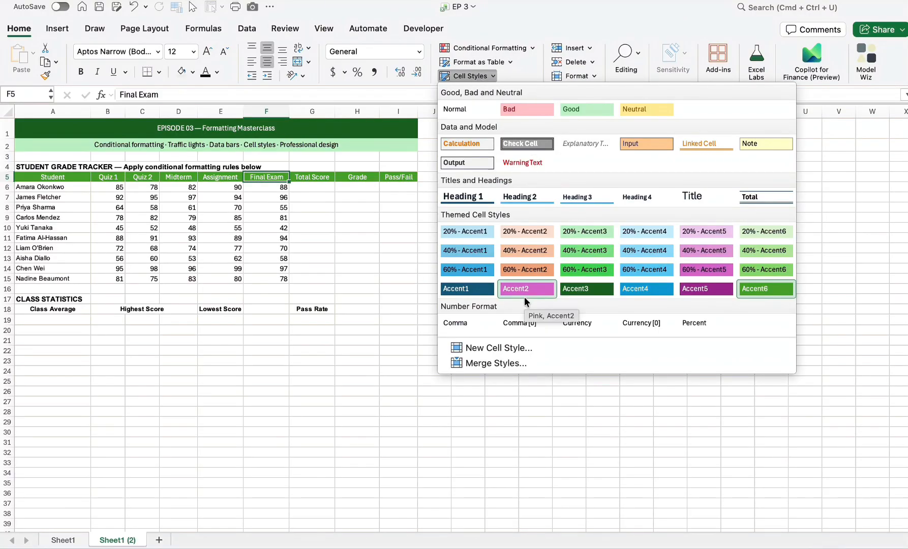
click(428, 391)
- Start a new custom cell style named My Style 1
click(468, 76)
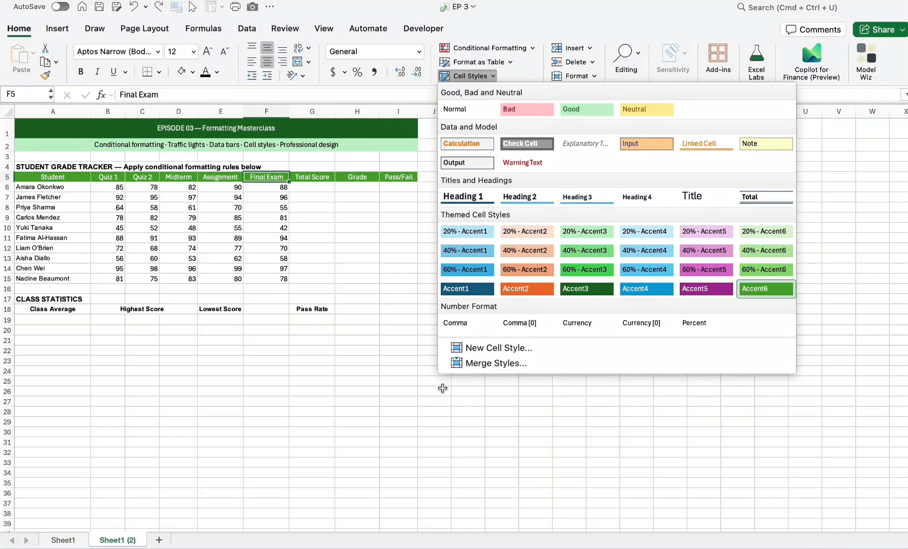
click(500, 347)
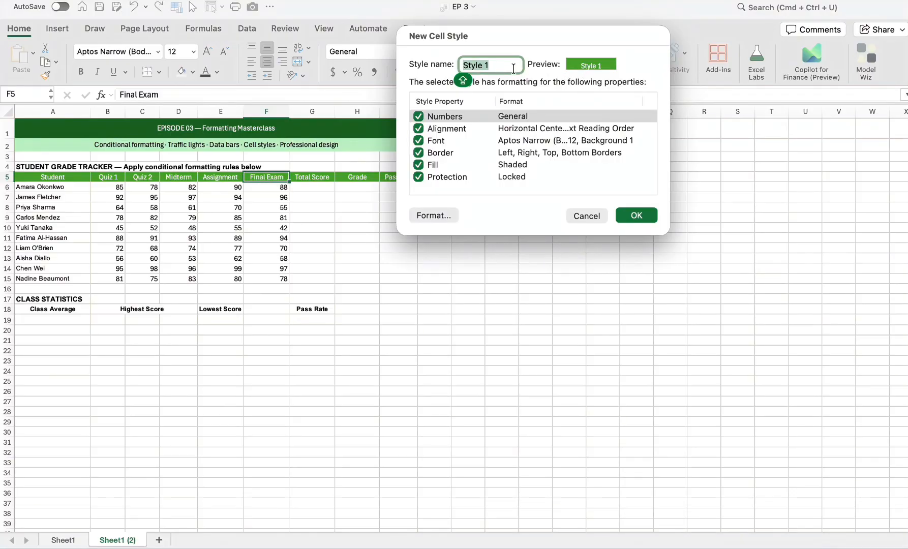
text(MY)
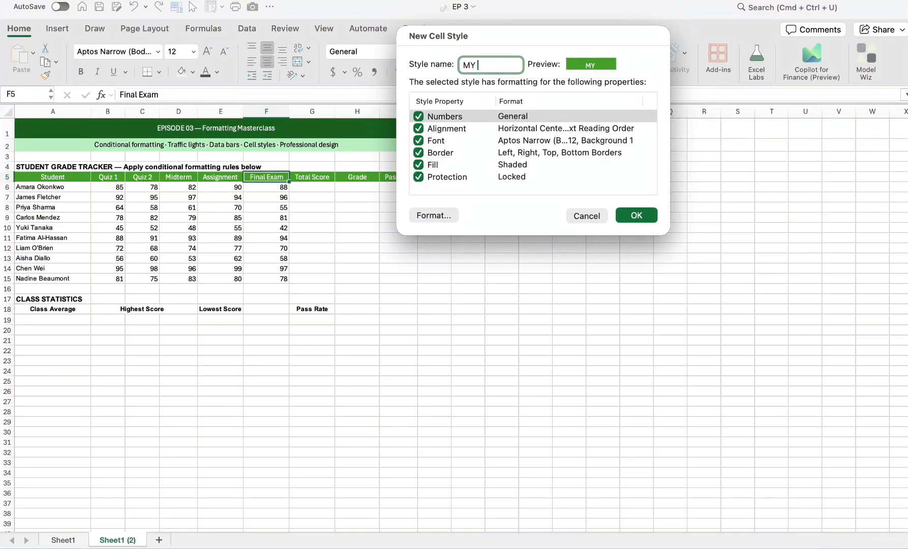
key(BackSpace)
text(y Style 1)
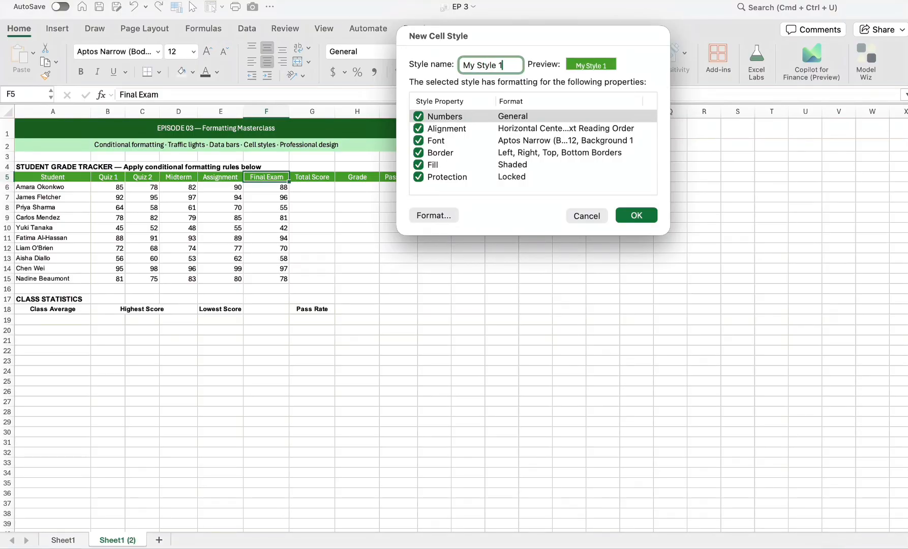
- Set the background fill of the new My Style 1 cell style to the standard dark blue
click(441, 214)
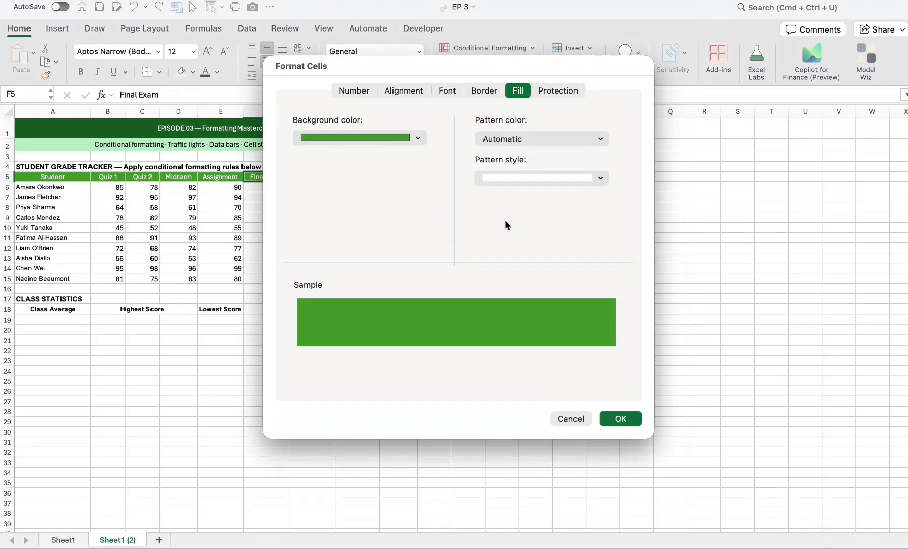
click(423, 137)
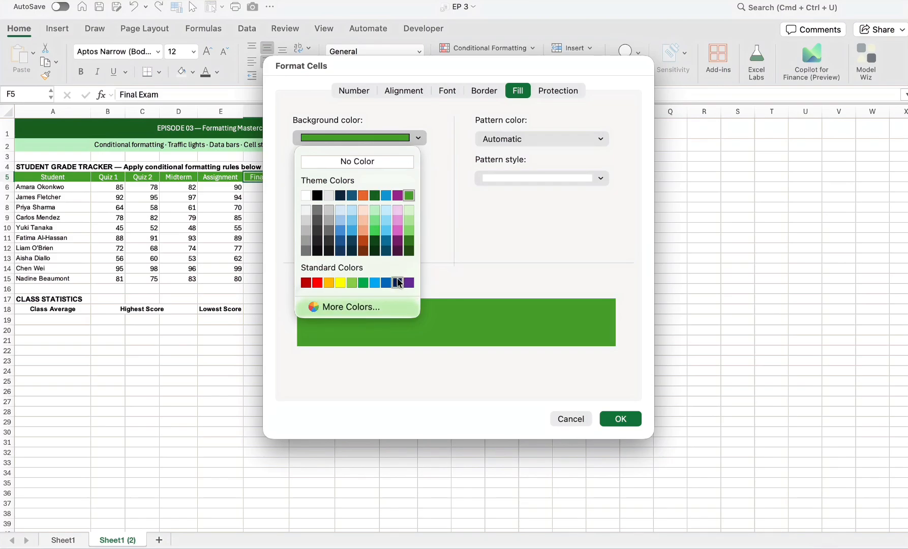
click(397, 282)
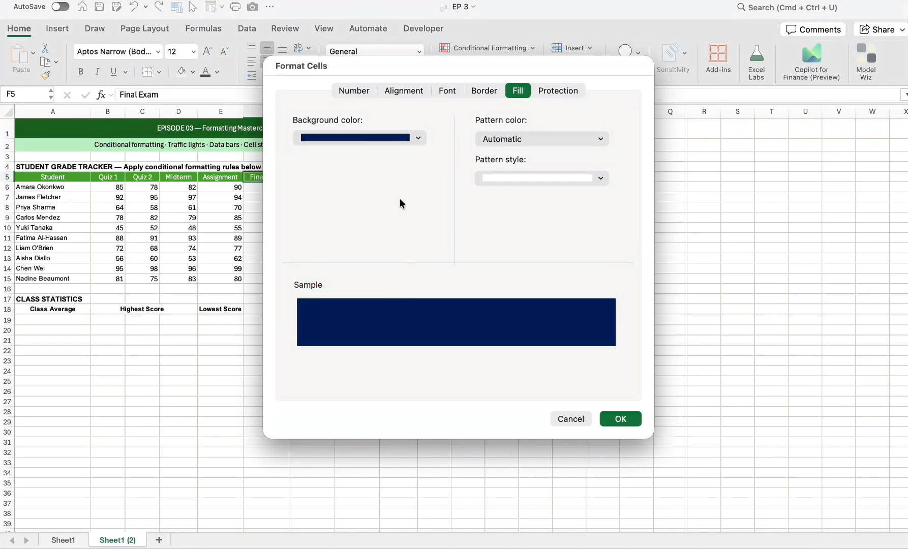
- Review My Style 1's number and alignment settings and set its font to Apple Braille in Bold Italic
click(363, 93)
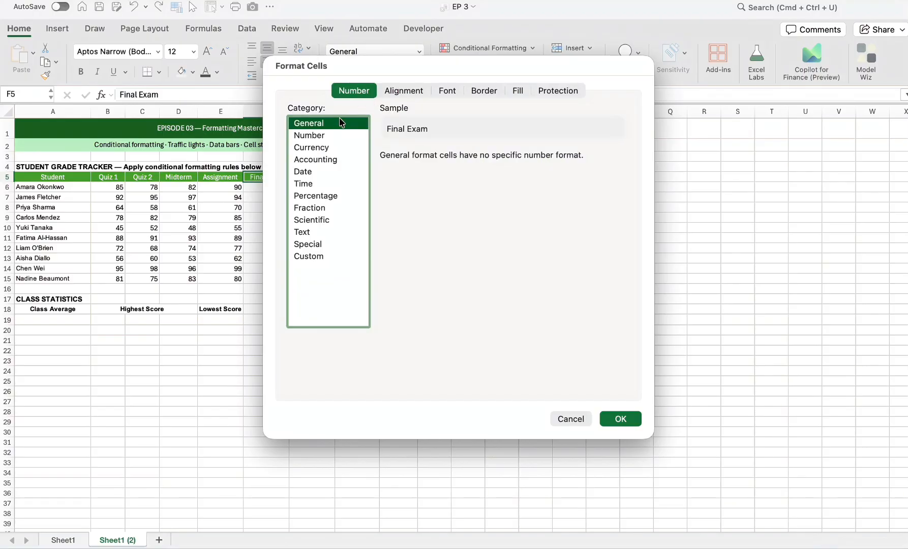
click(400, 90)
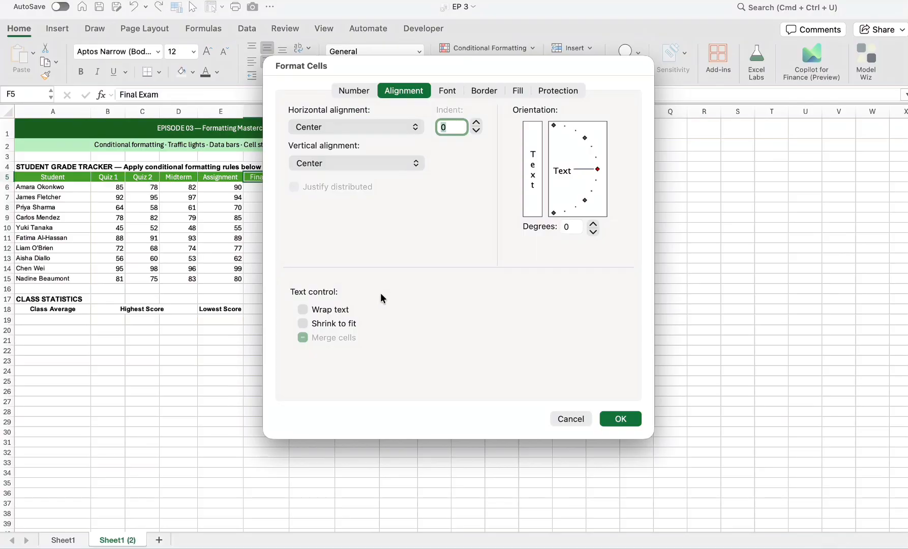
click(444, 93)
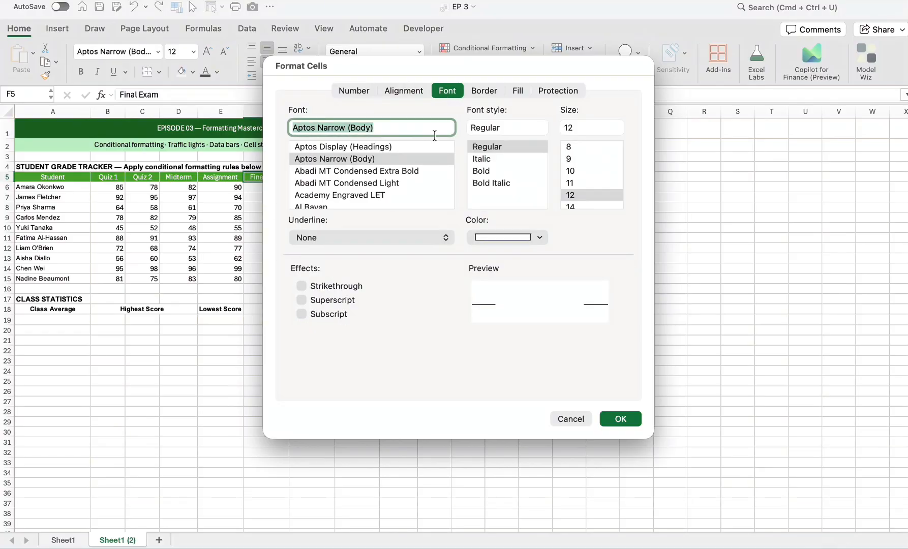
scroll(368, 197, down, 3)
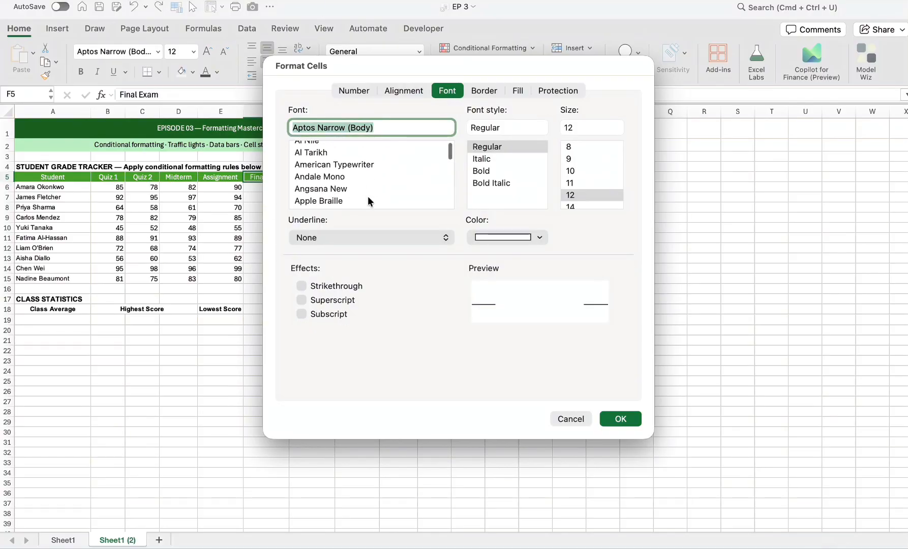
click(351, 199)
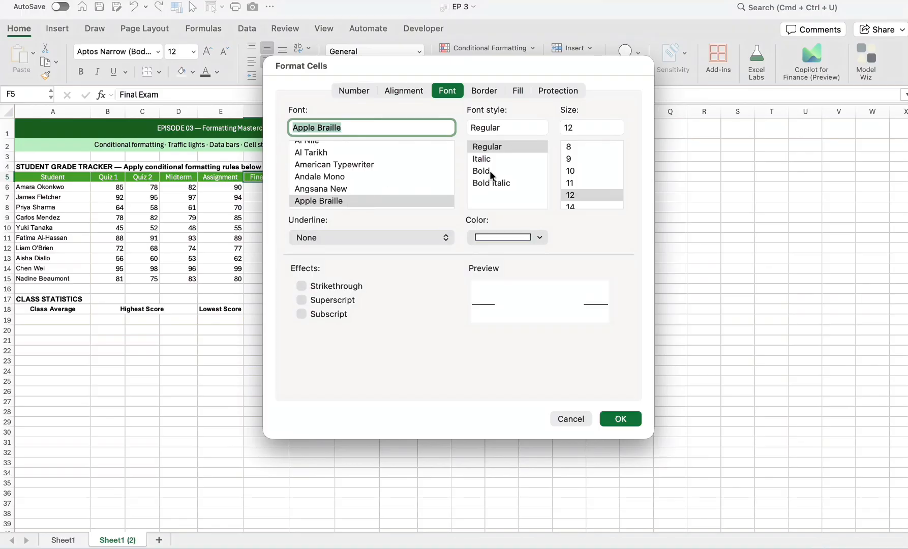
click(502, 183)
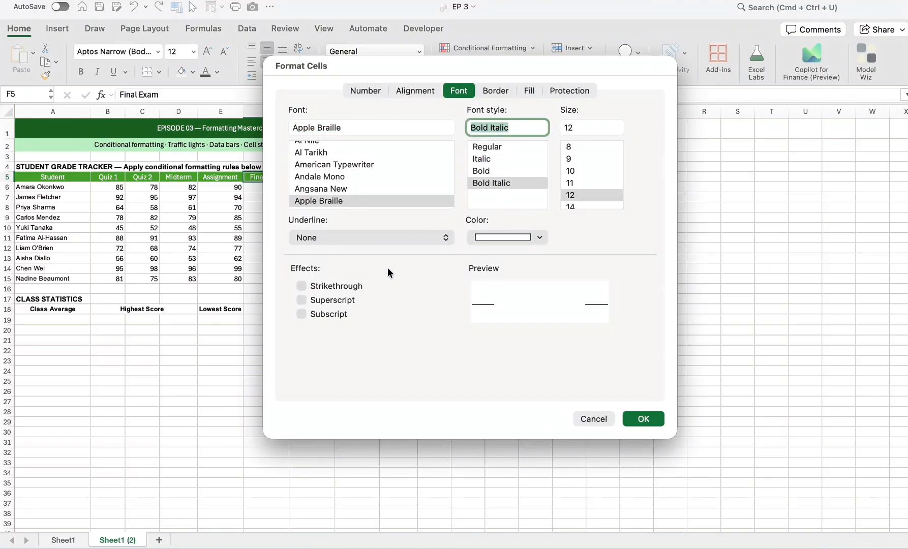
- Review My Style 1's fill and border settings, save the custom style and check it in the style gallery
click(530, 90)
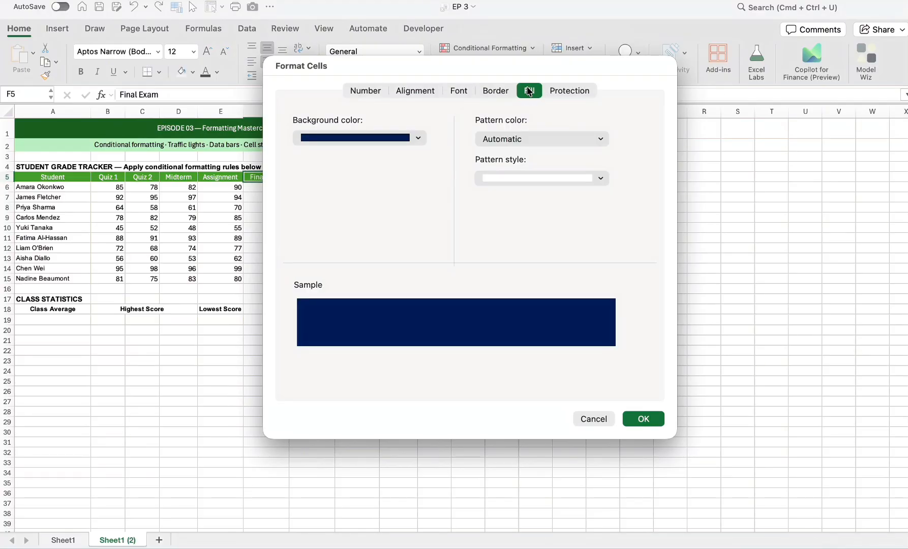
click(499, 91)
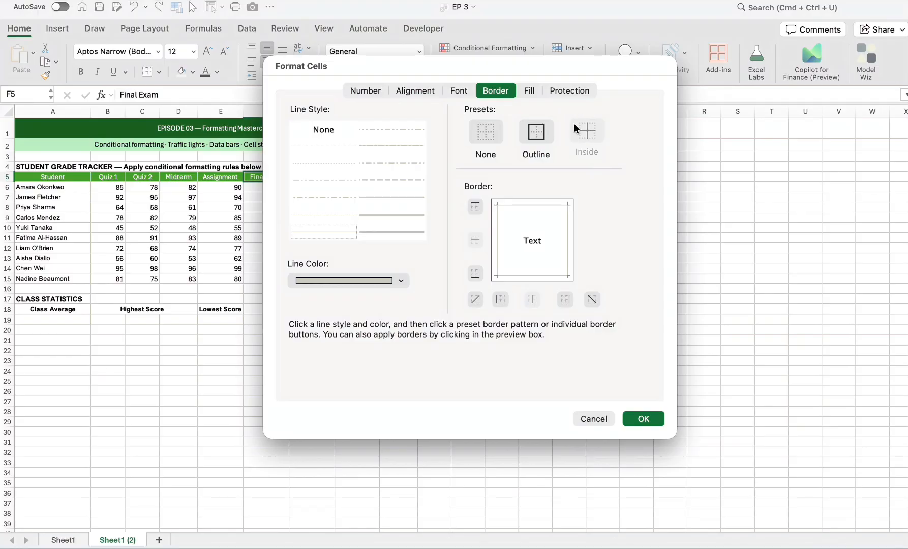
click(649, 419)
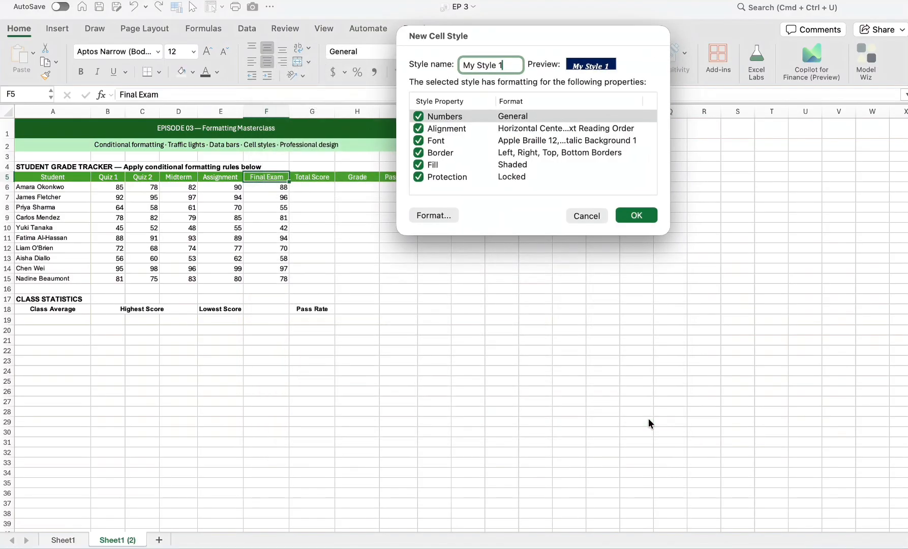
click(631, 215)
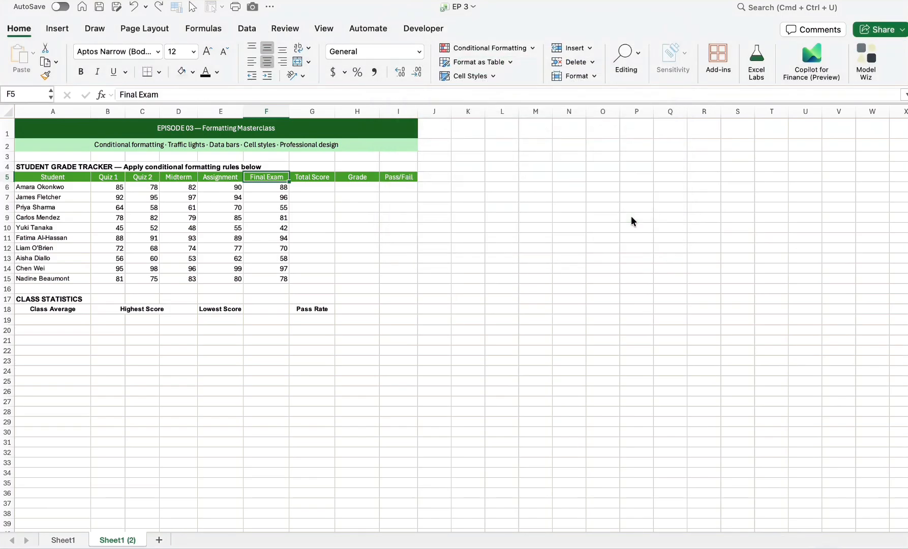
click(481, 79)
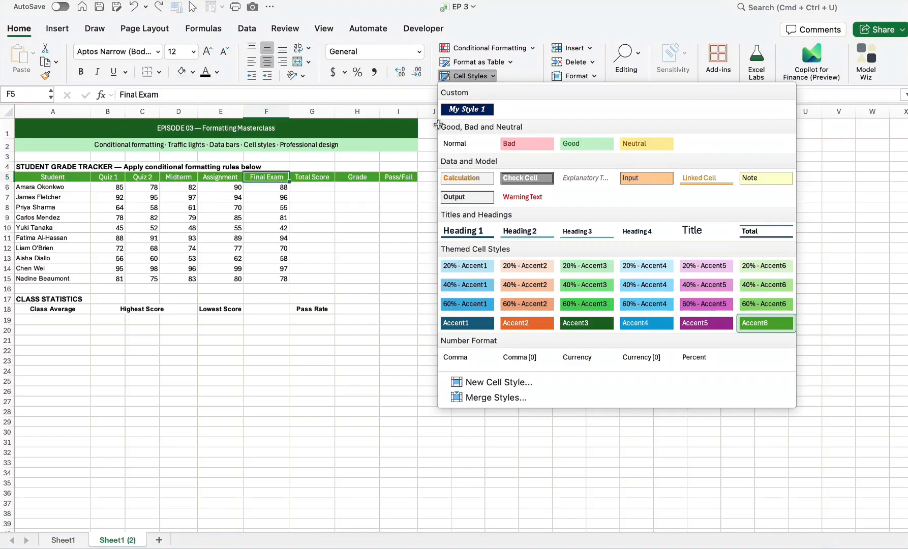
click(380, 347)
- Try the My Style 1 cell style on the Pass Rate heading in G18 and undo it
click(295, 309)
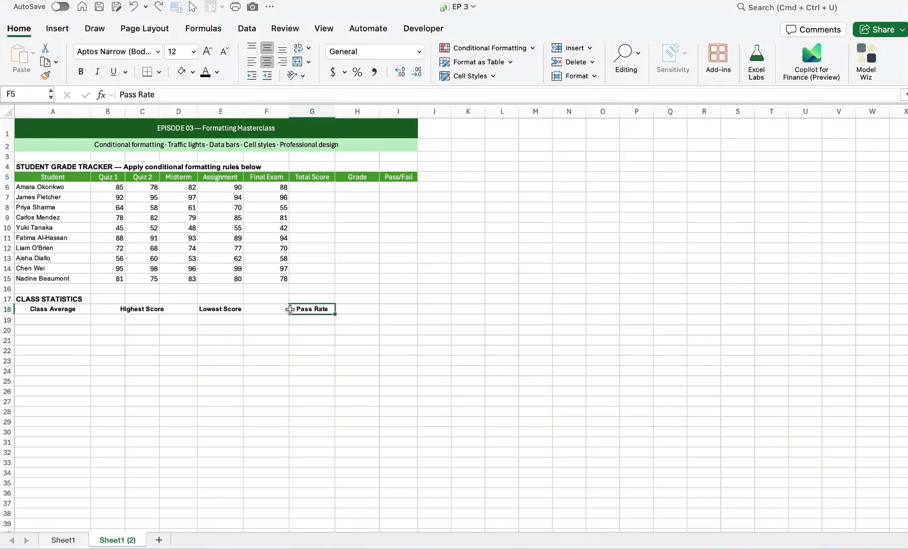
click(484, 75)
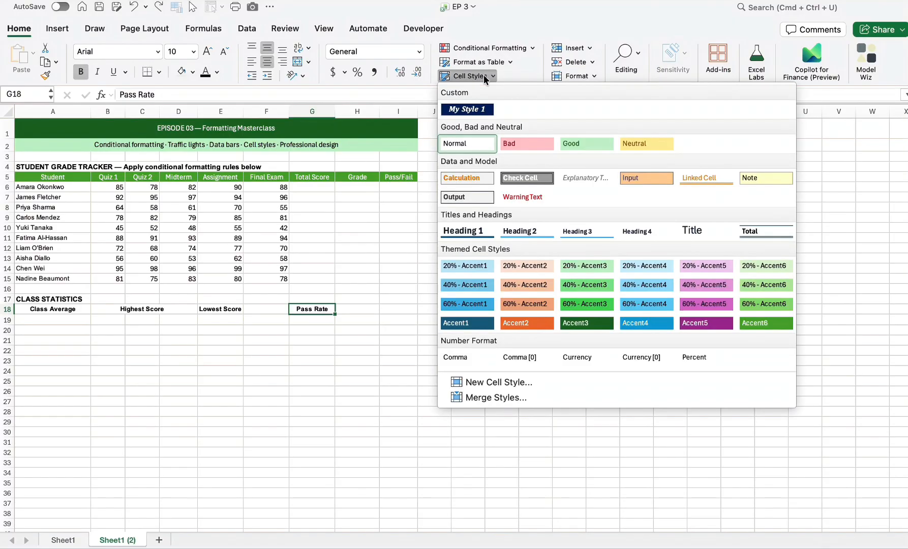
click(480, 110)
click(318, 350)
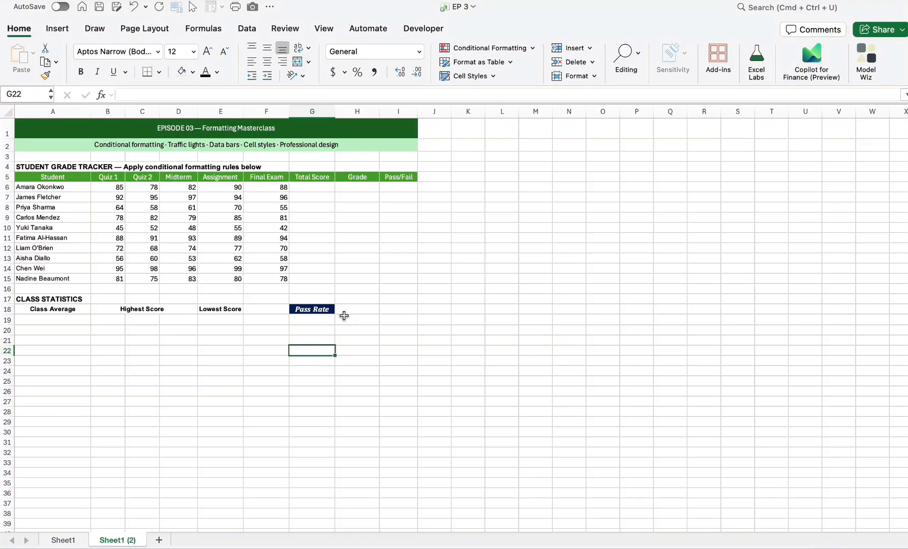
key(super+z)
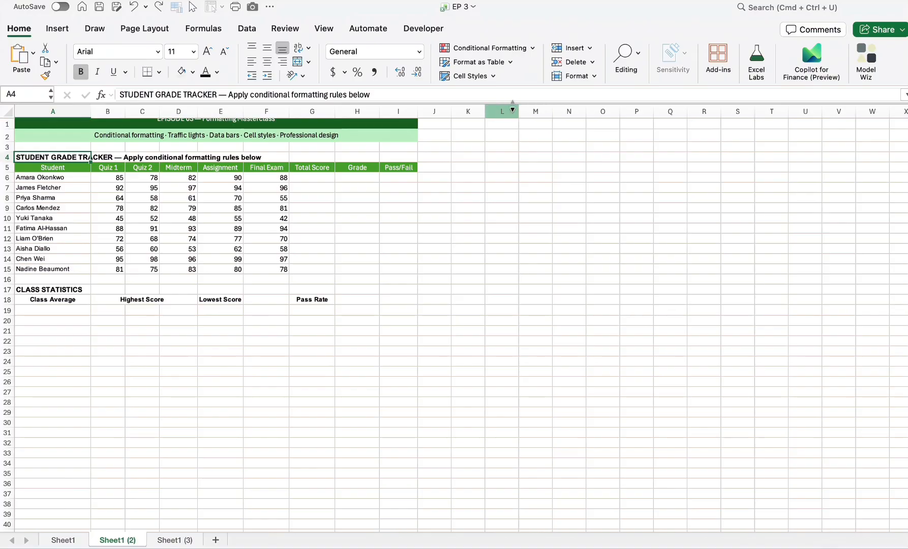
click(521, 52)
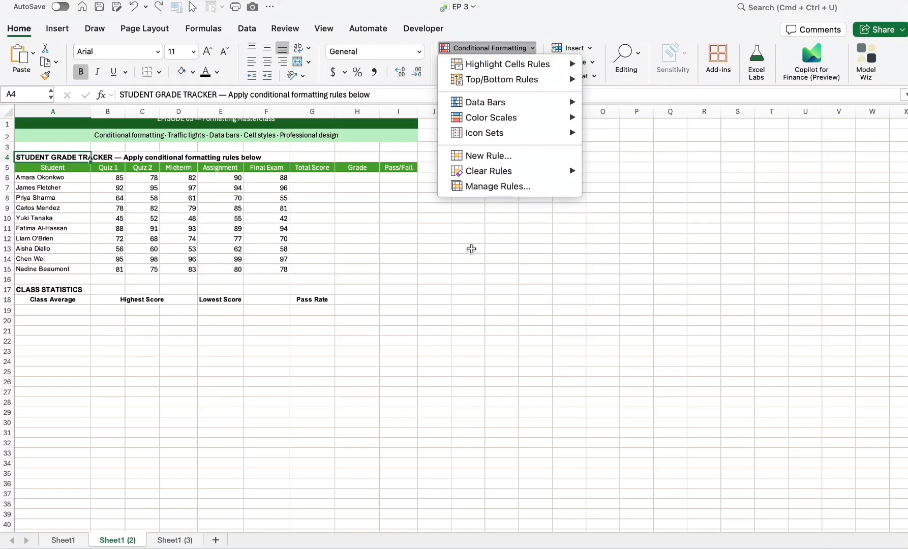
click(325, 181)
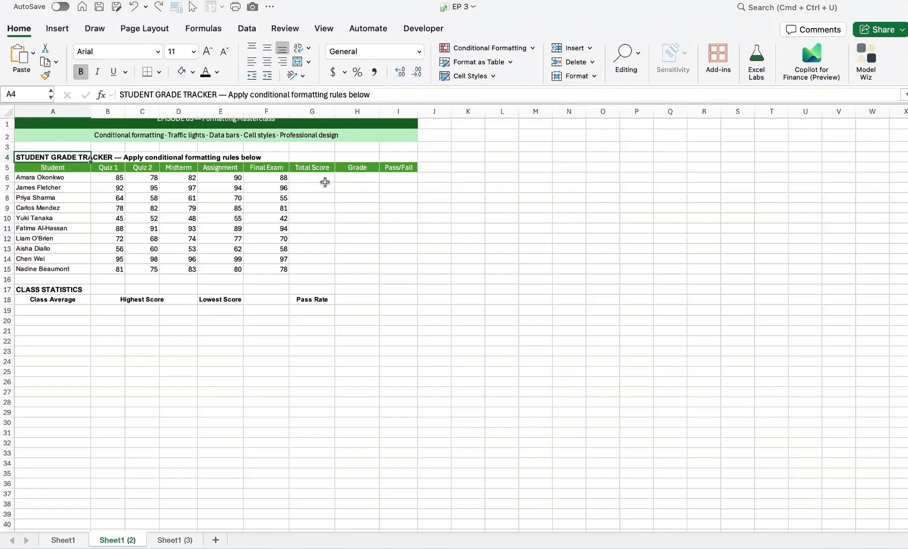
- Enter the formula =AVERAGE(B6:F6) in G6 as the first student's Total Score
click(324, 179)
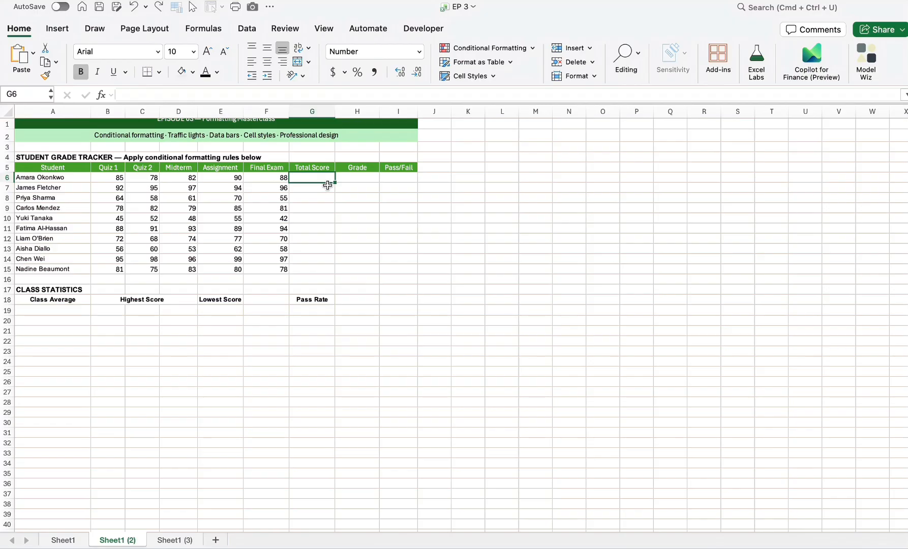
text(aver)
key(BackSpace)
key(BackSpace)
key(BackSpace)
key(BackSpace)
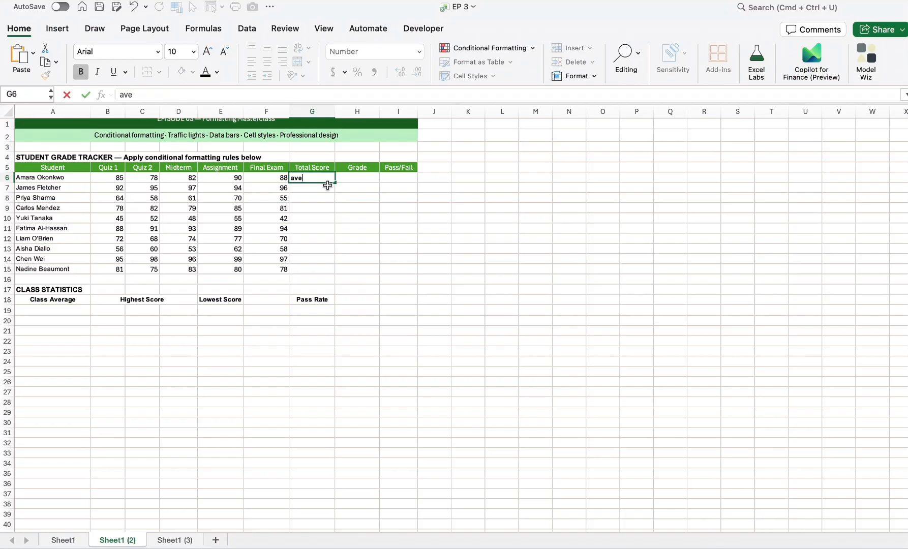
text(=avera)
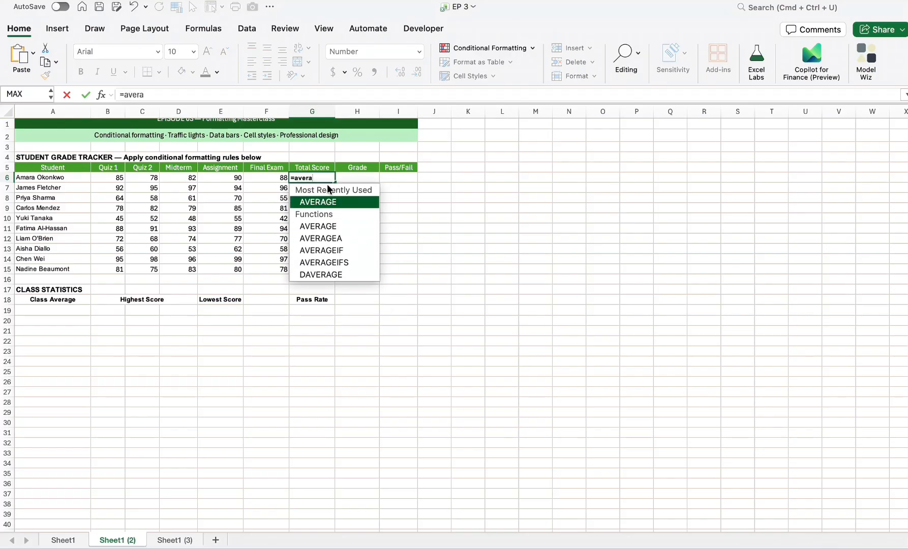
key(Tab)
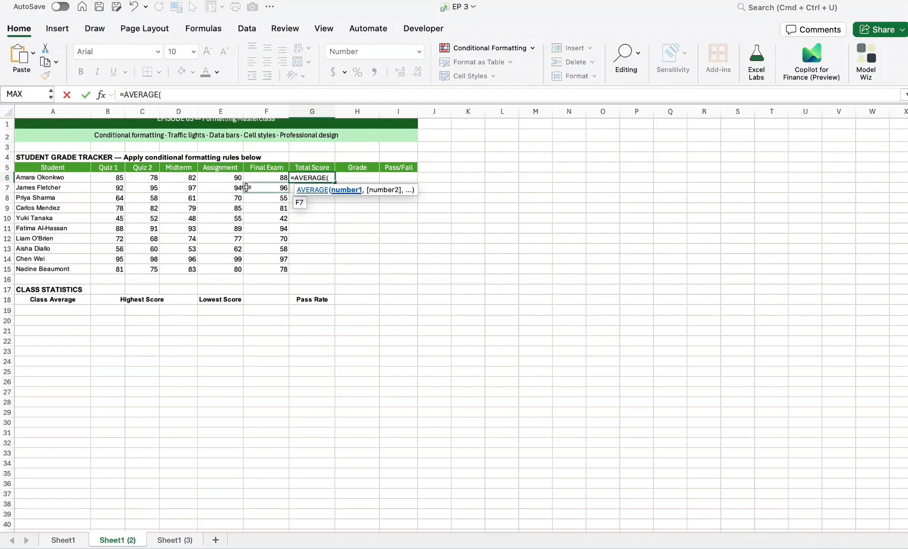
drag(112, 176, 263, 175)
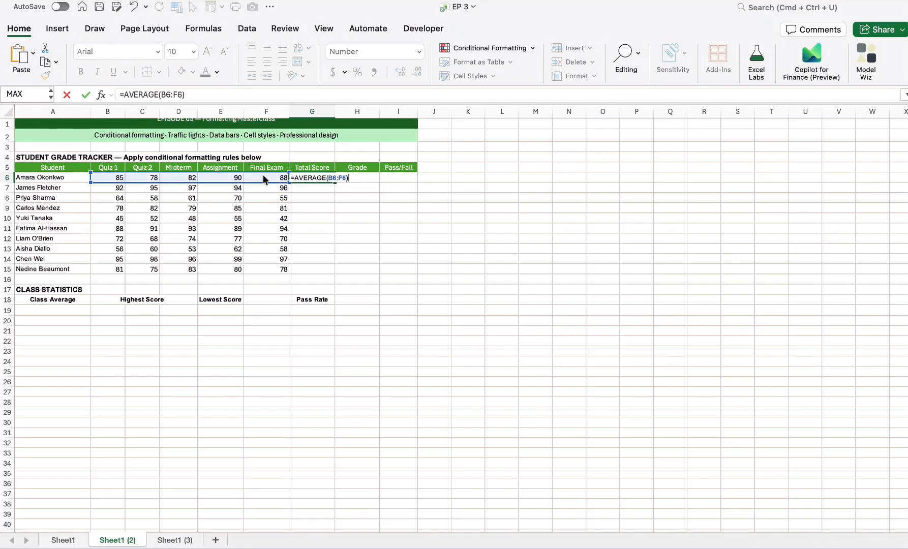
key(Return)
- Copy the average formula from G6 down the Total Score column through G15
click(326, 176)
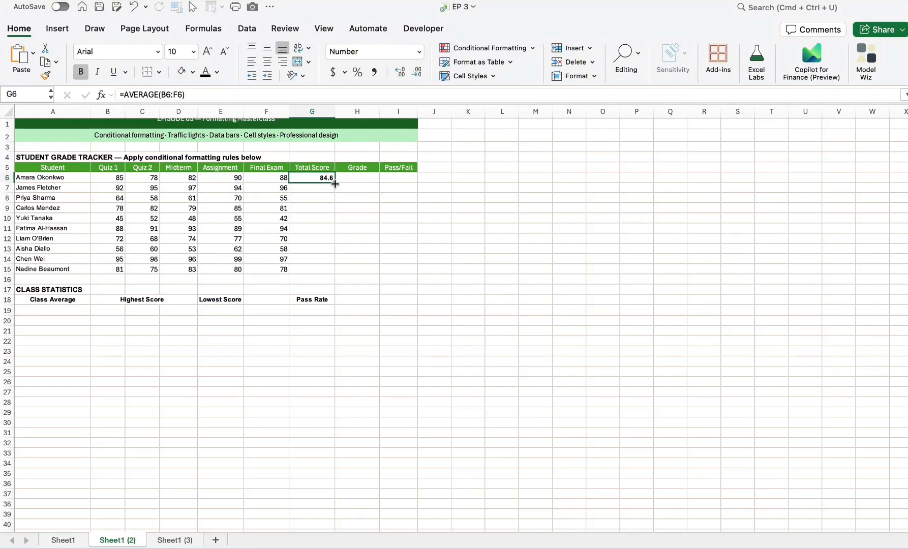
drag(335, 182, 337, 274)
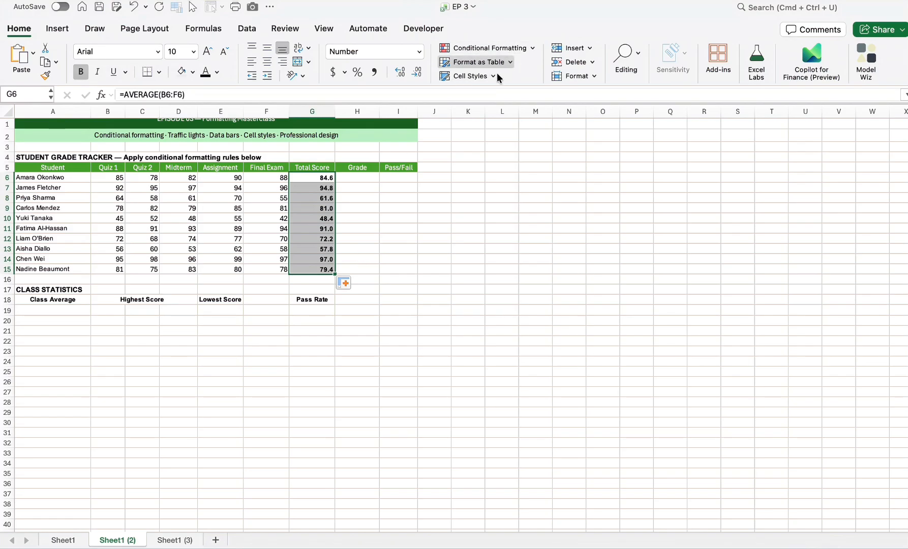
click(417, 214)
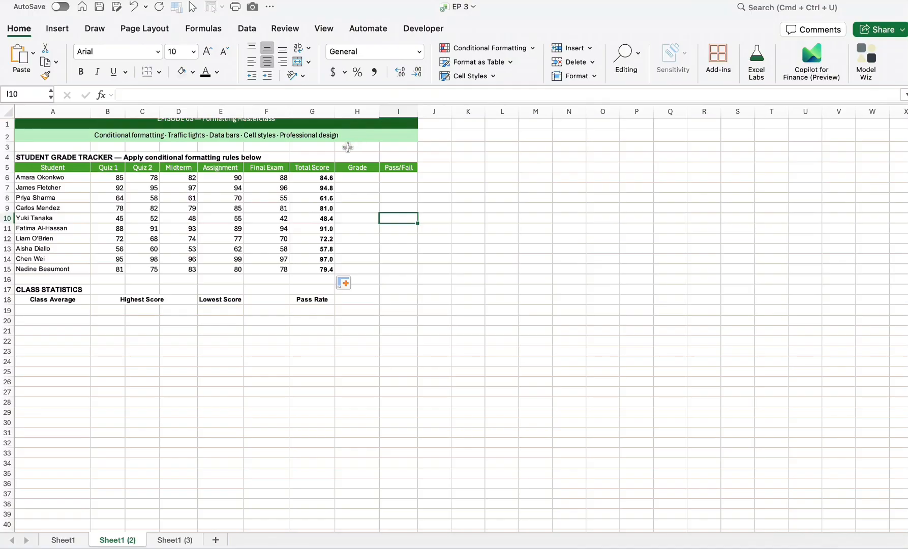
- Start a Greater Than highlight rule on the Total Score cells G6:G15
drag(316, 183, 326, 270)
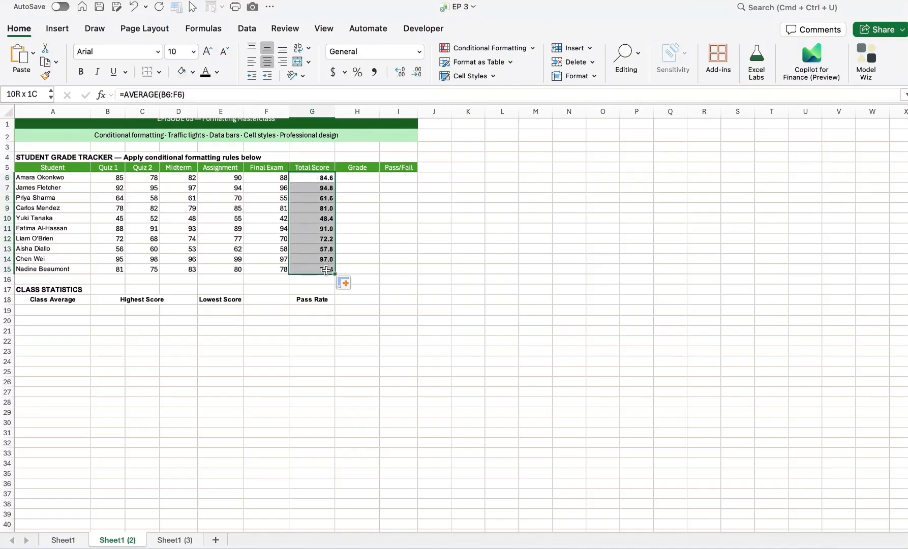
click(526, 48)
mouse_move(513, 64)
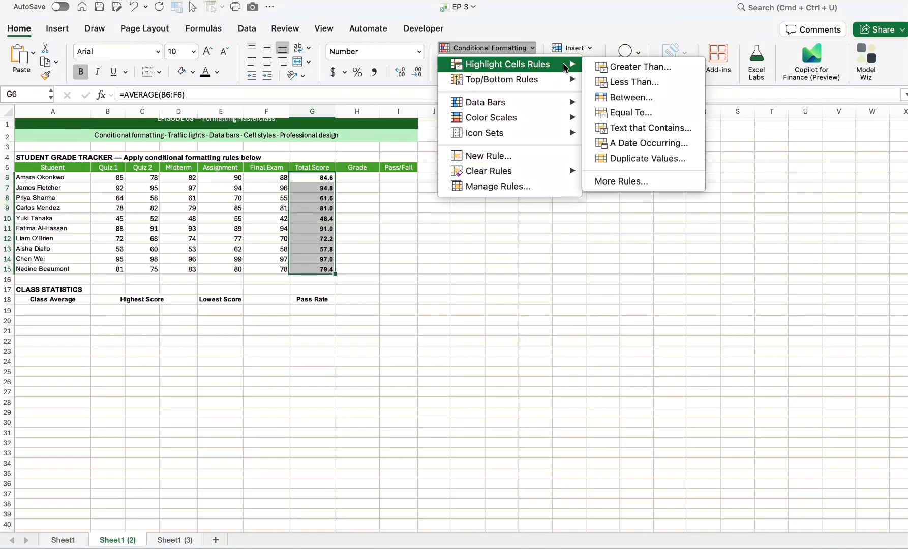
mouse_move(521, 81)
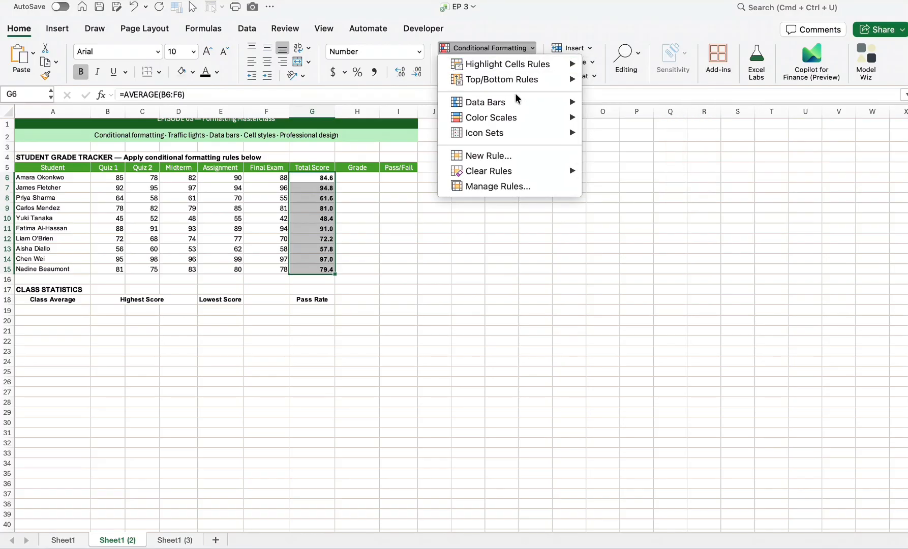
mouse_move(501, 127)
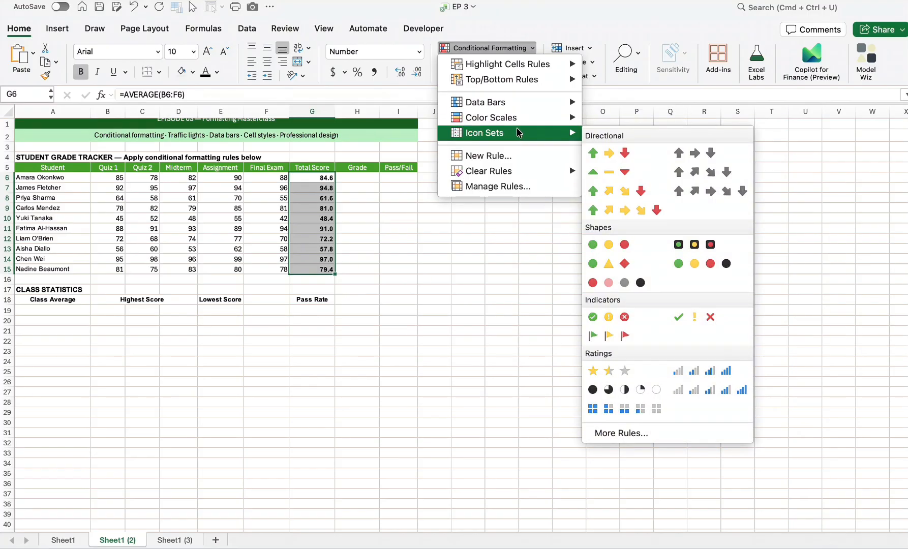
mouse_move(543, 100)
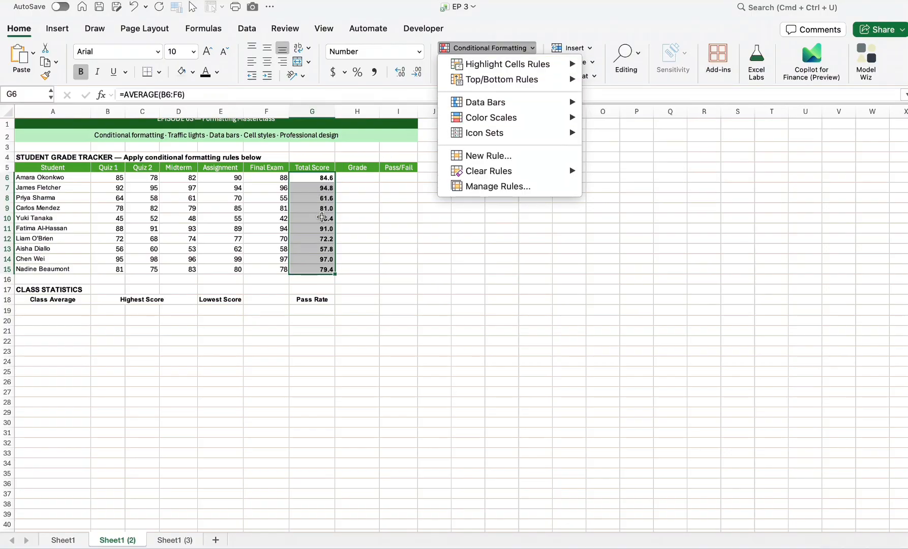
mouse_move(556, 63)
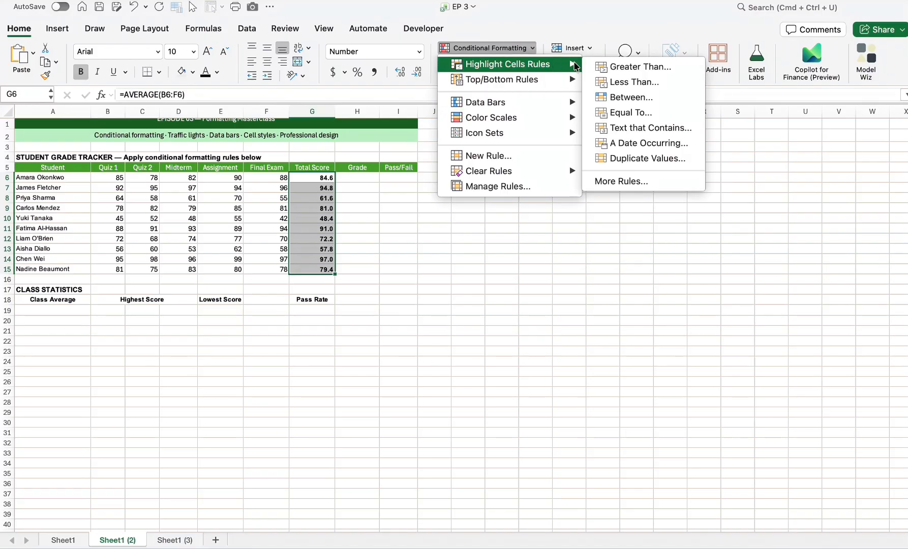
click(619, 68)
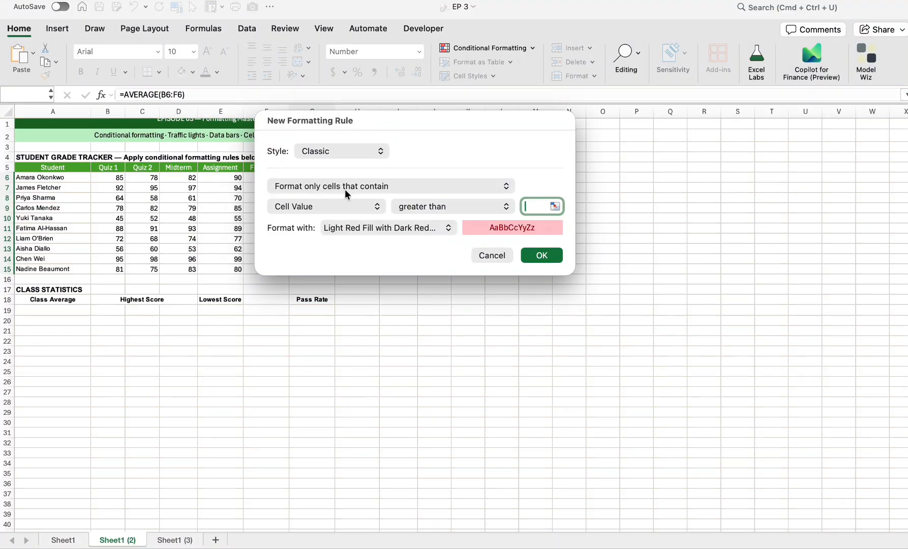
- Set the rule to format cell values greater than 90 with Green Fill with Dark Green Text
click(374, 206)
click(373, 205)
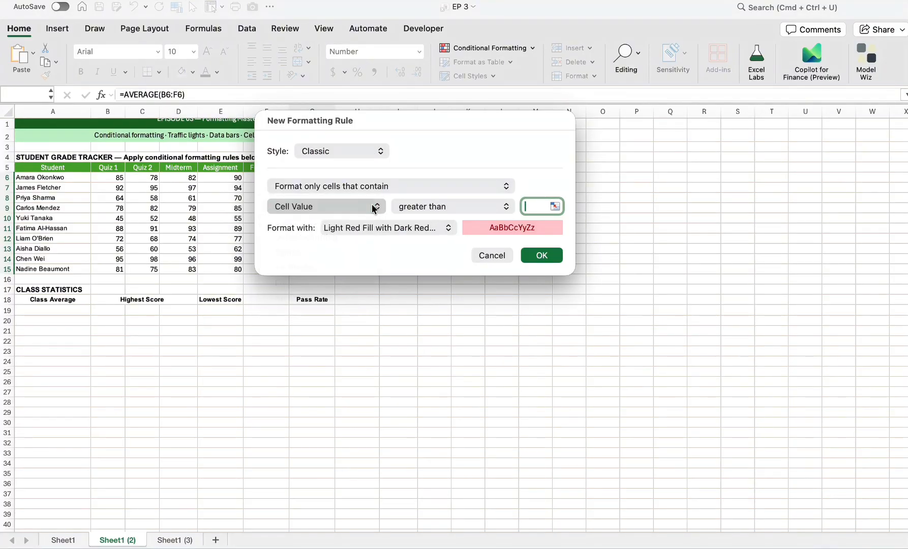
click(380, 207)
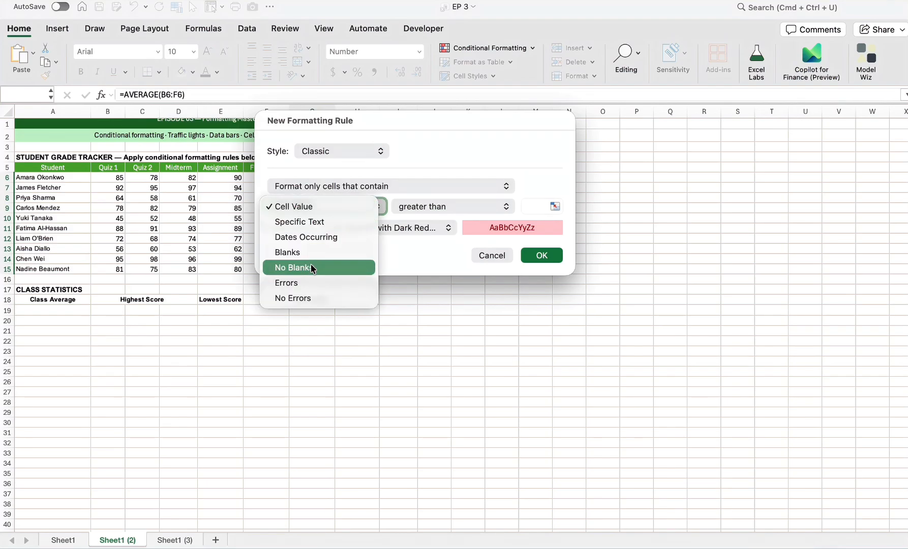
click(354, 205)
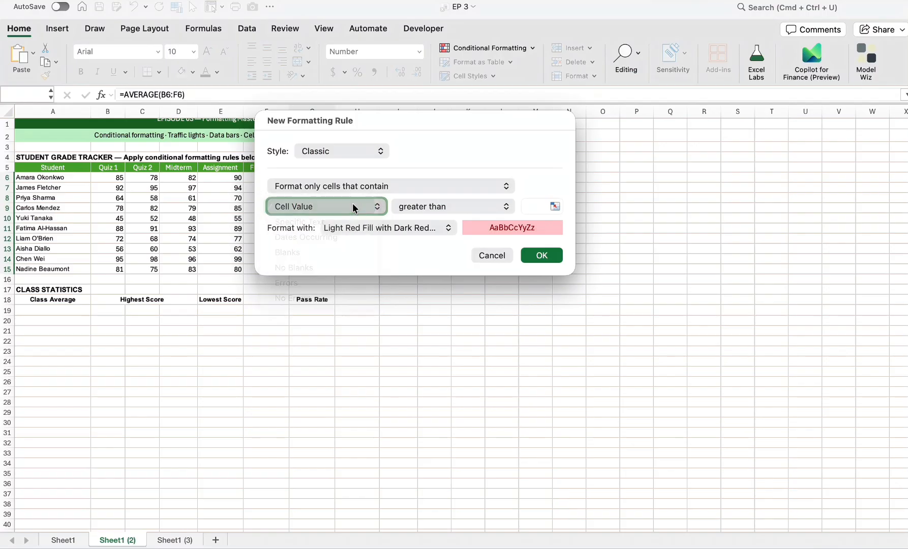
click(451, 204)
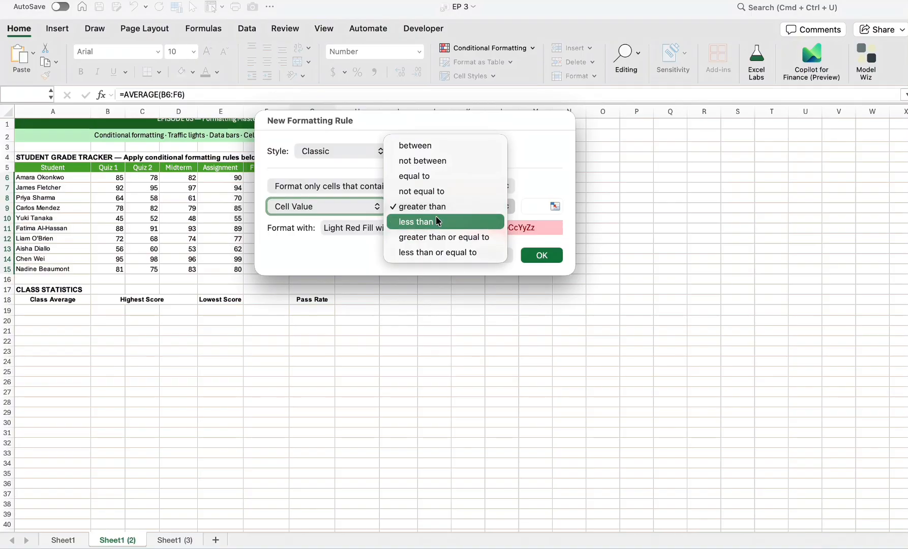
click(526, 209)
click(532, 207)
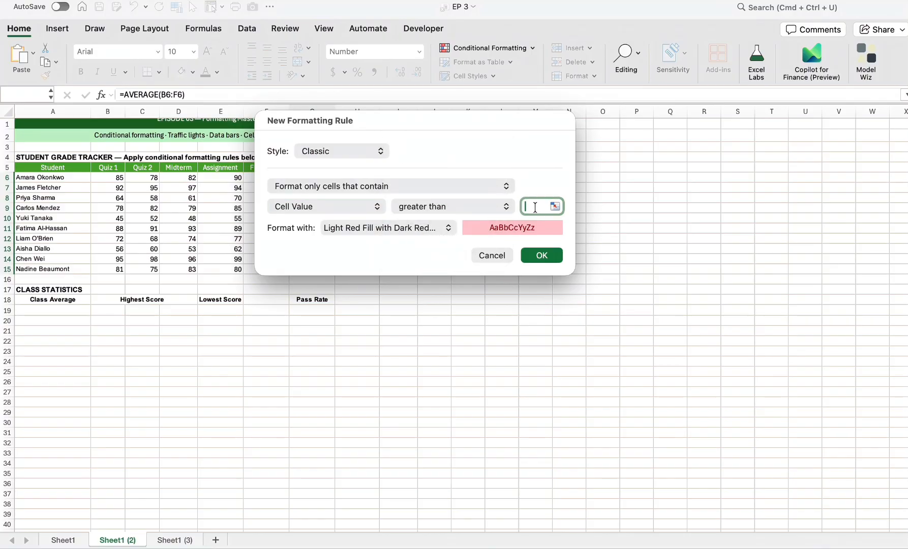
text(90)
click(450, 228)
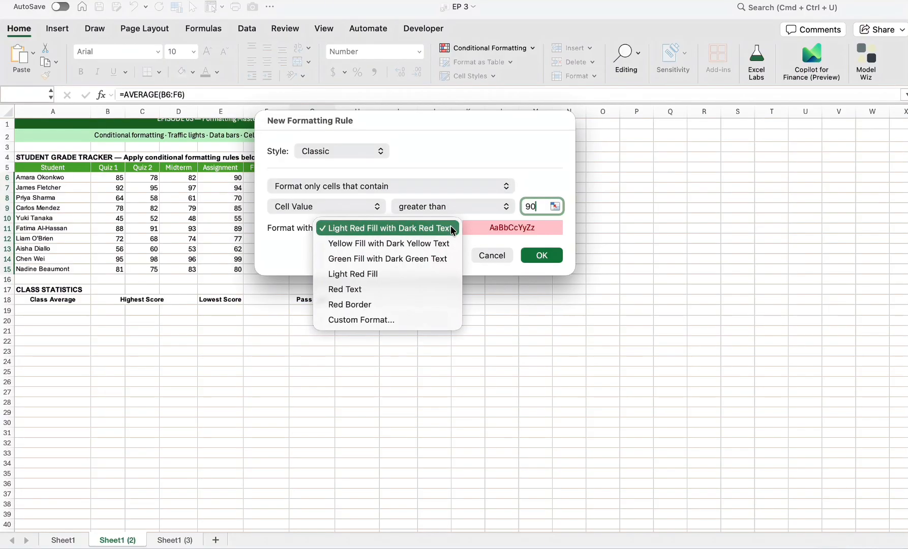
click(409, 258)
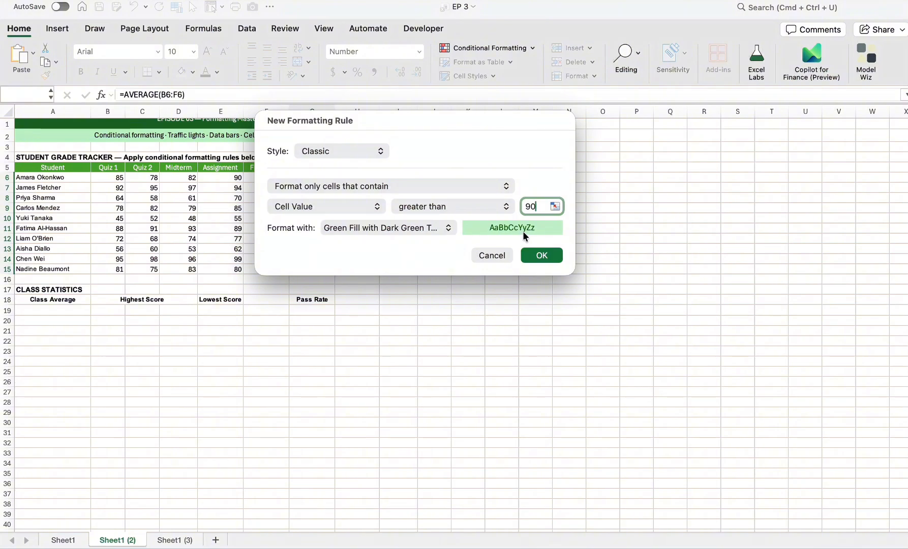
- Review the custom format's fill, border and number options, discard them and apply the greater-than-90 rule
click(450, 230)
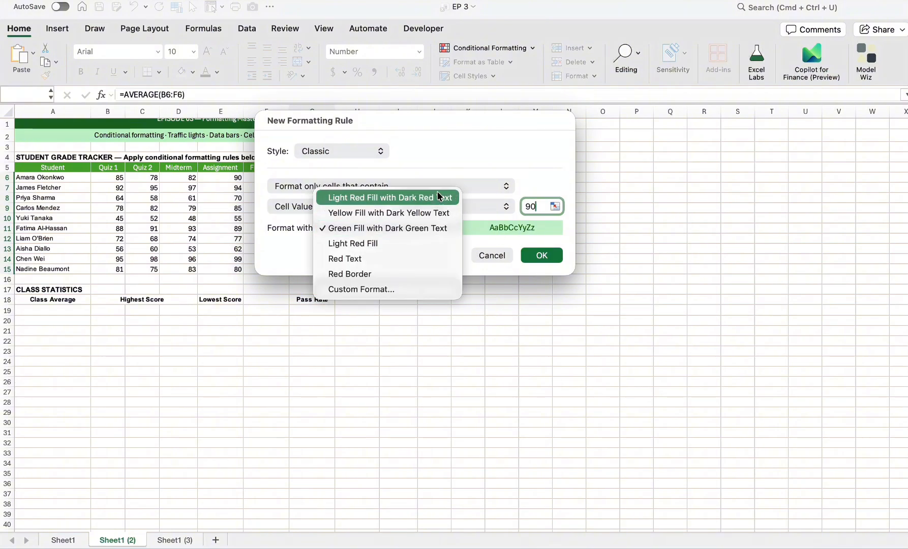
click(380, 288)
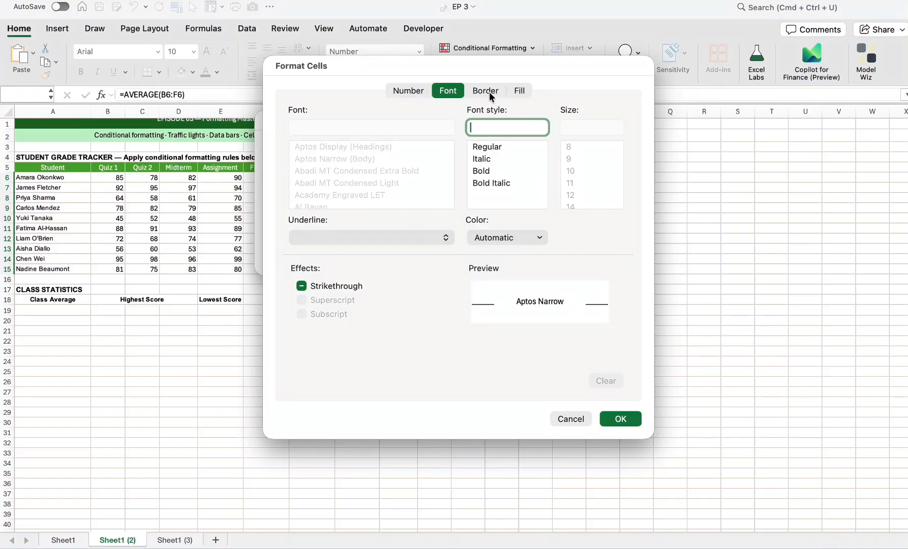
click(528, 90)
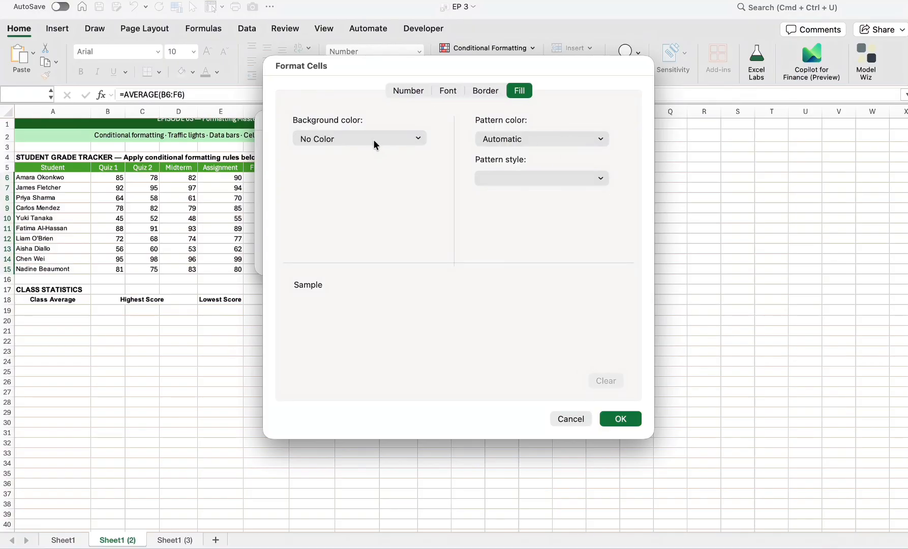
click(479, 91)
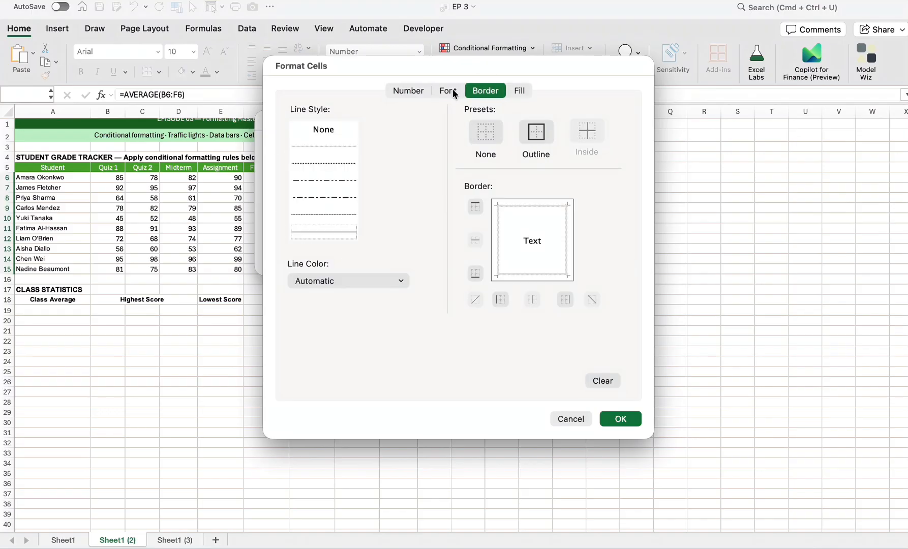
click(407, 91)
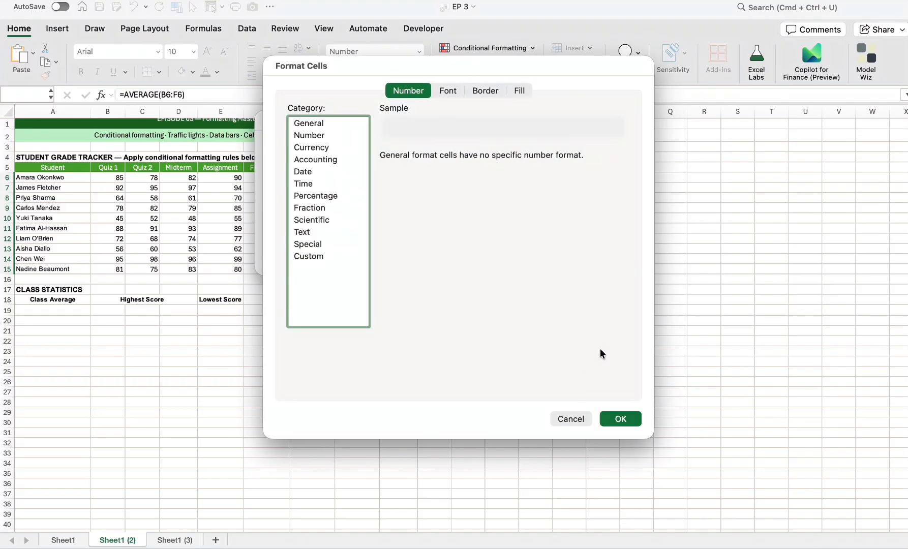
click(574, 420)
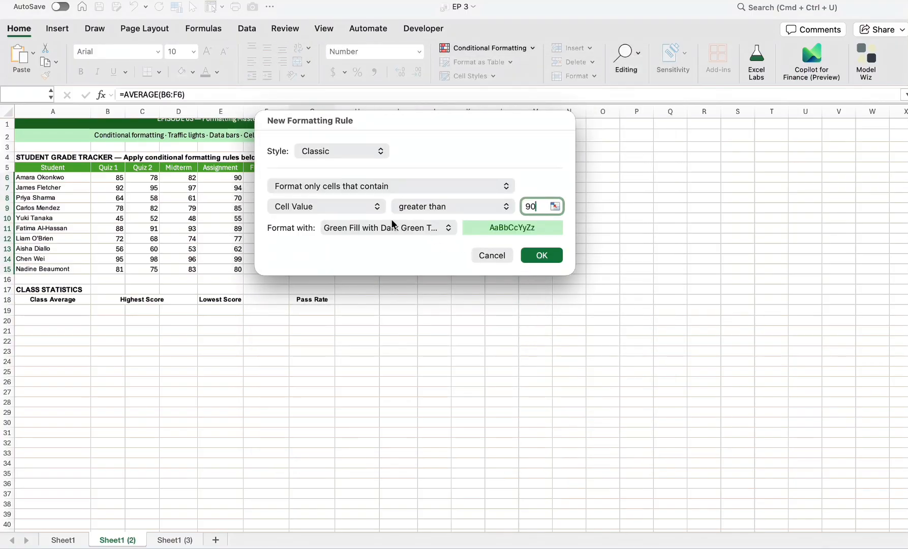
click(541, 256)
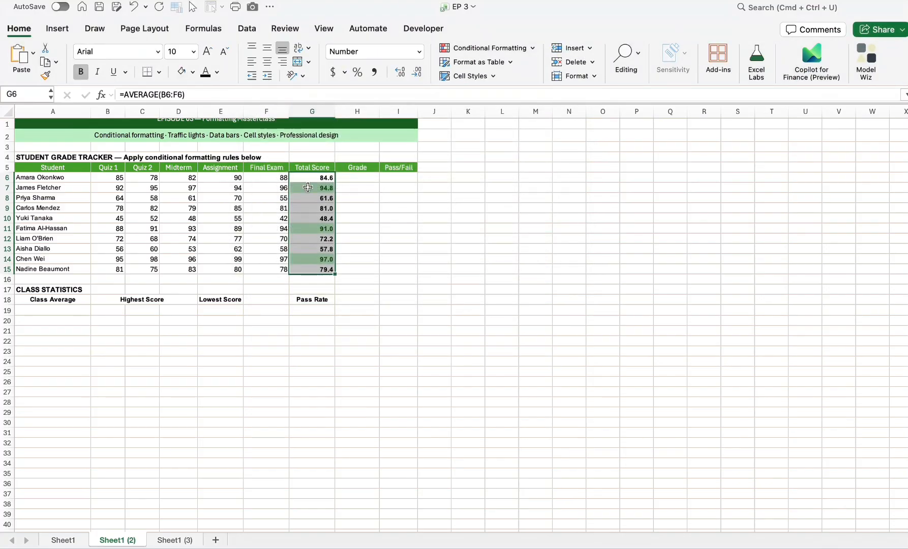
click(371, 199)
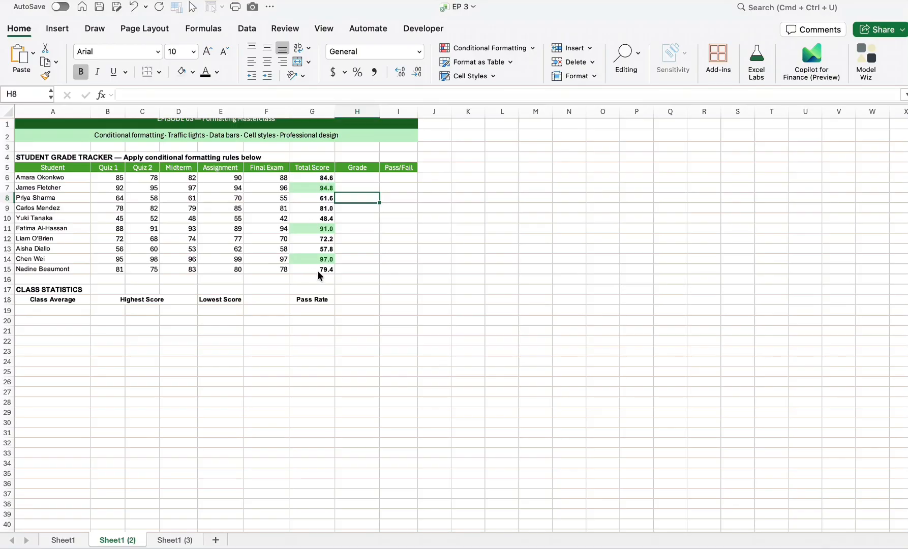
- Add a rule to G6:G15 that highlights total scores less than 60 with Light Red Fill with Dark Red Text
drag(317, 177, 325, 268)
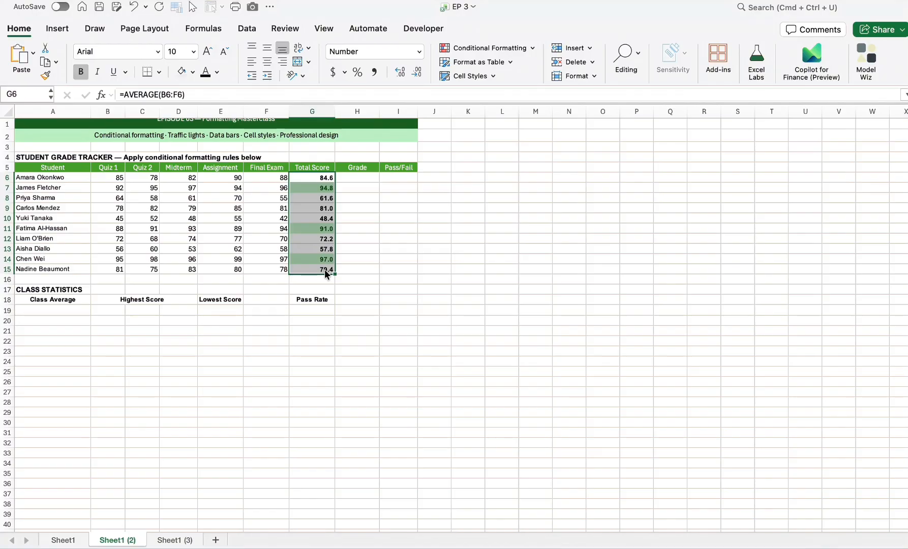
click(529, 50)
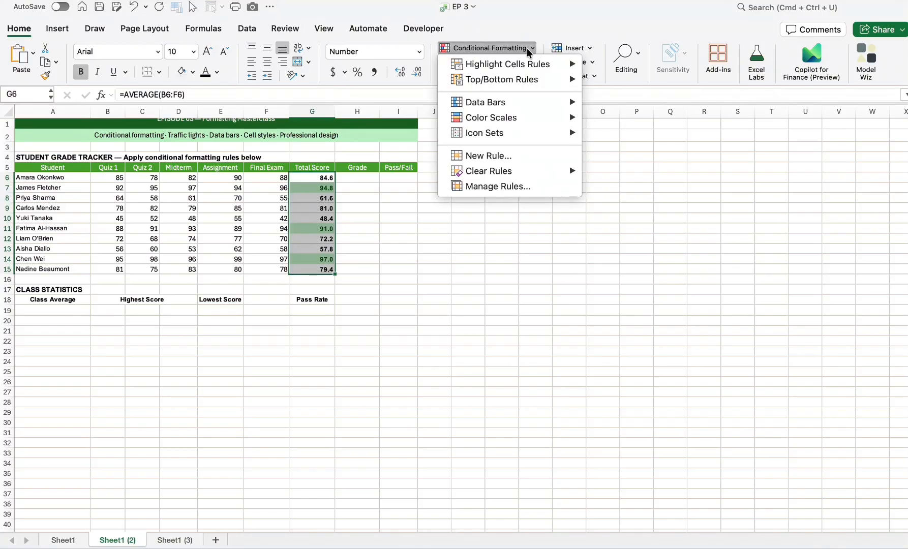
mouse_move(538, 102)
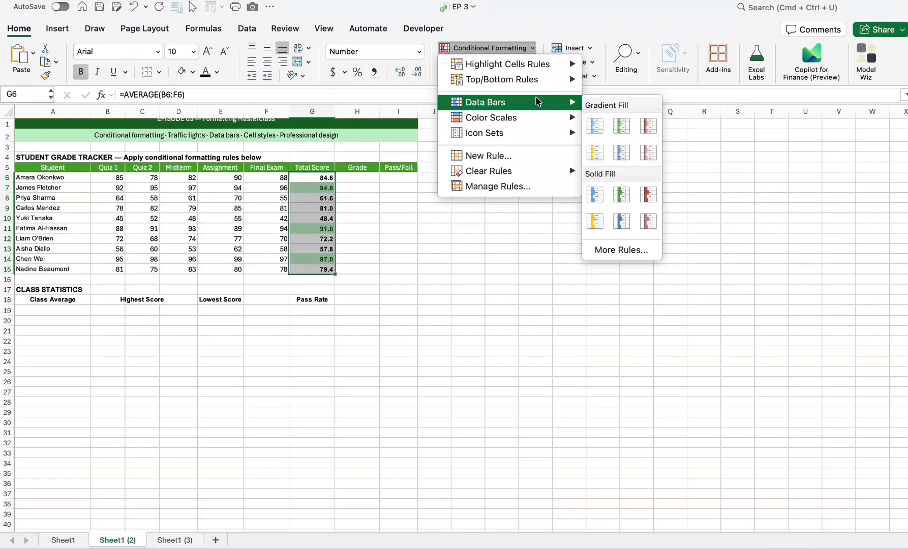
mouse_move(554, 68)
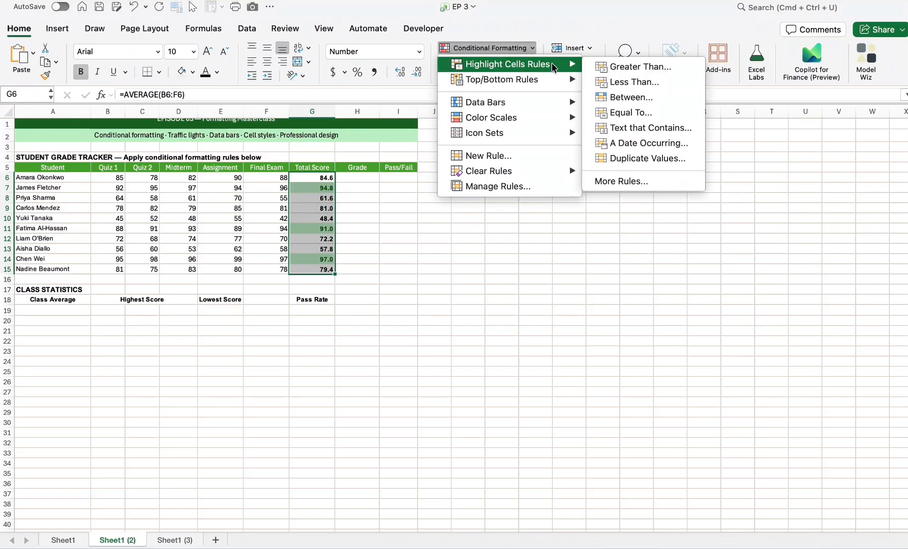
click(637, 79)
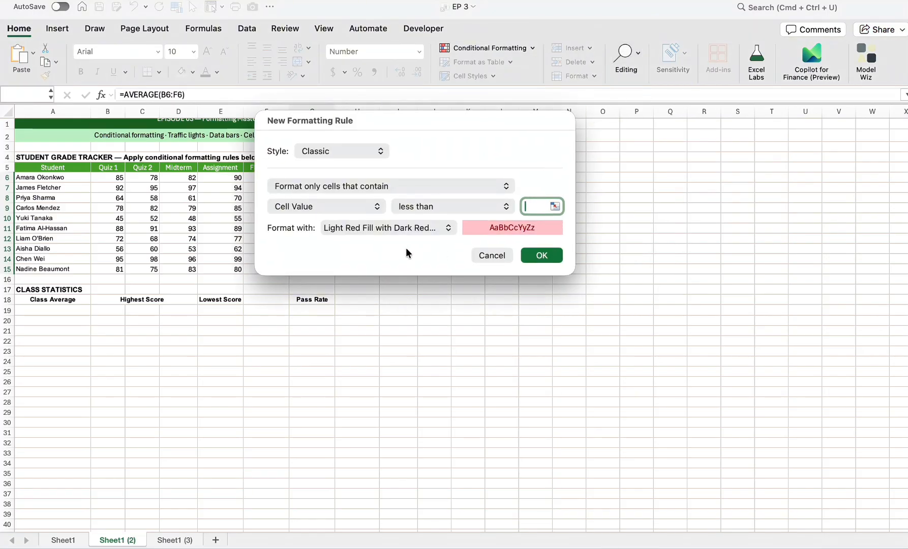
text(60)
click(543, 254)
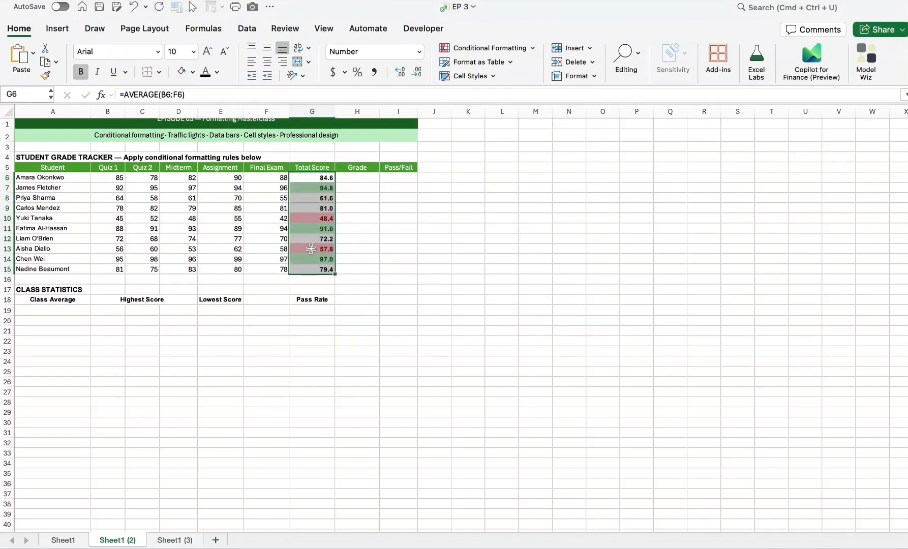
click(434, 249)
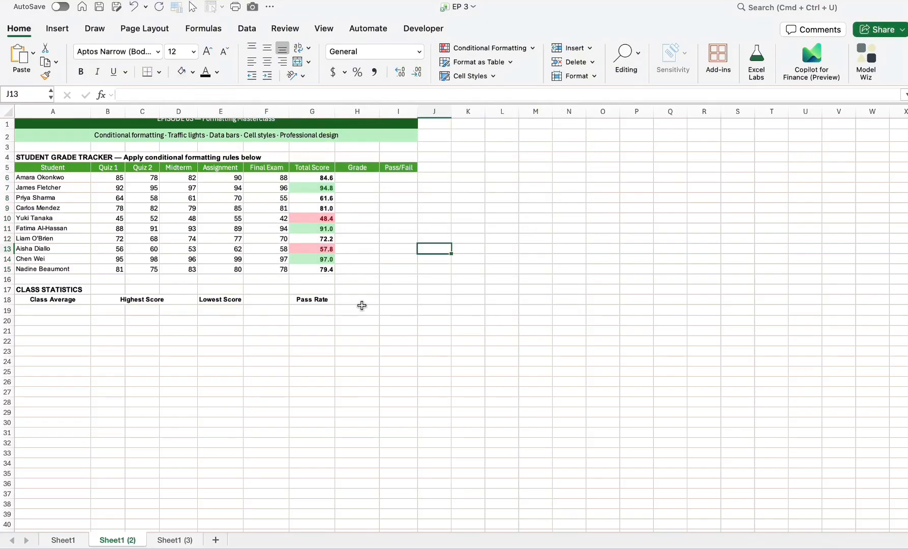
- Start a Top 10 Items conditional formatting rule on the Total Score cells G6:G15
click(517, 47)
mouse_move(507, 111)
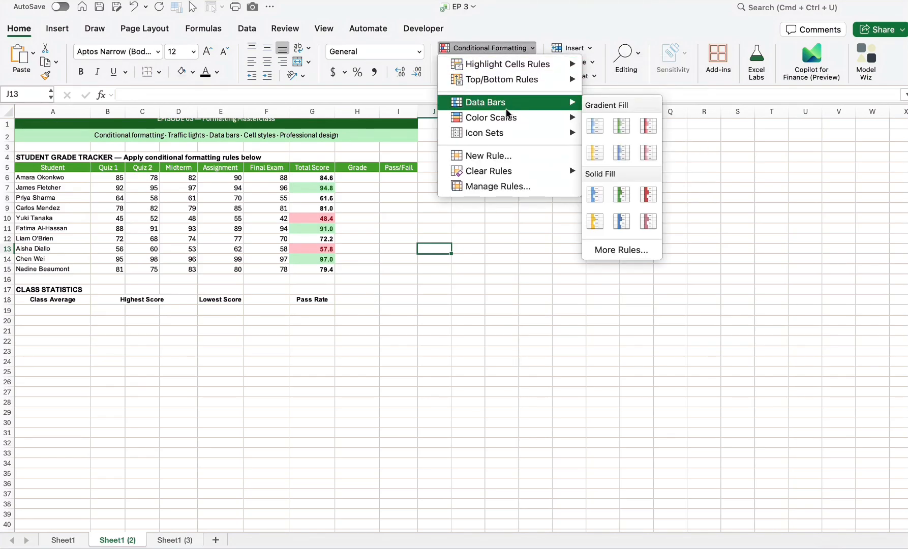
drag(313, 177, 325, 265)
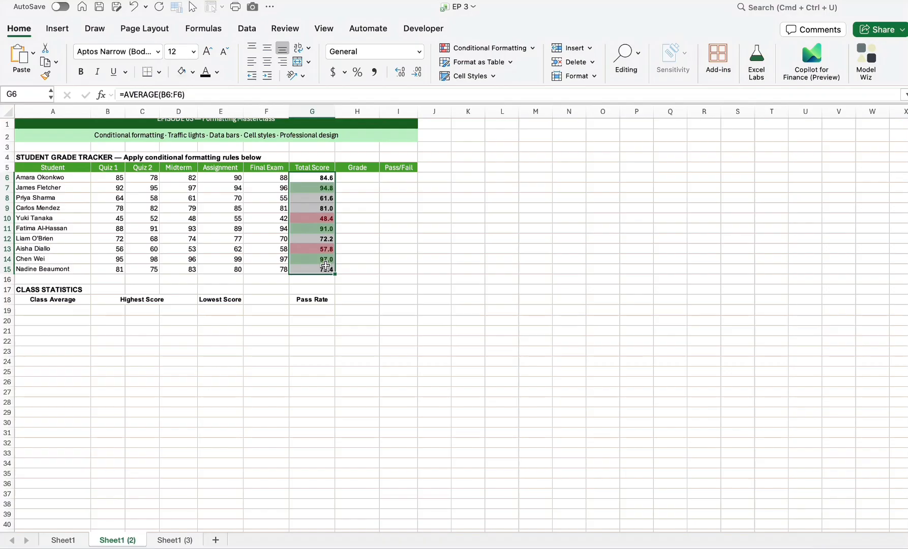
click(526, 47)
mouse_move(543, 81)
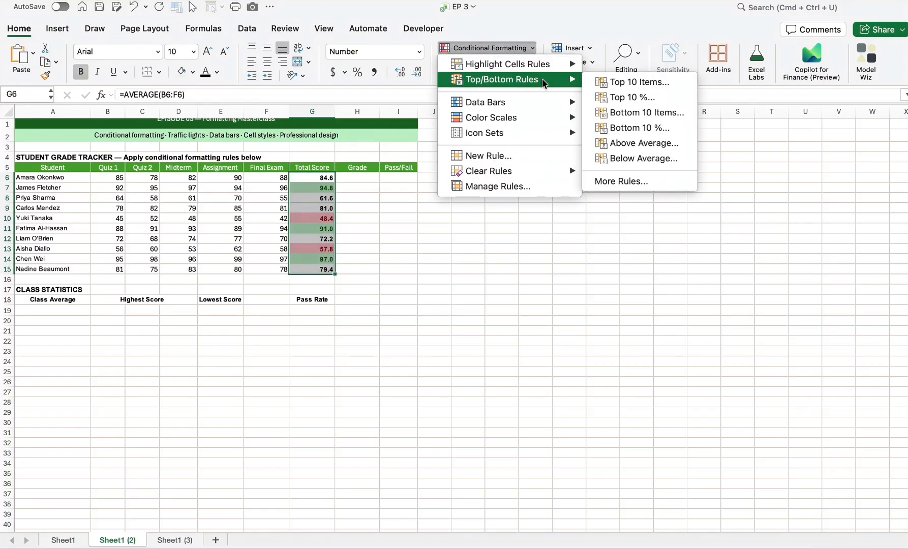
click(647, 83)
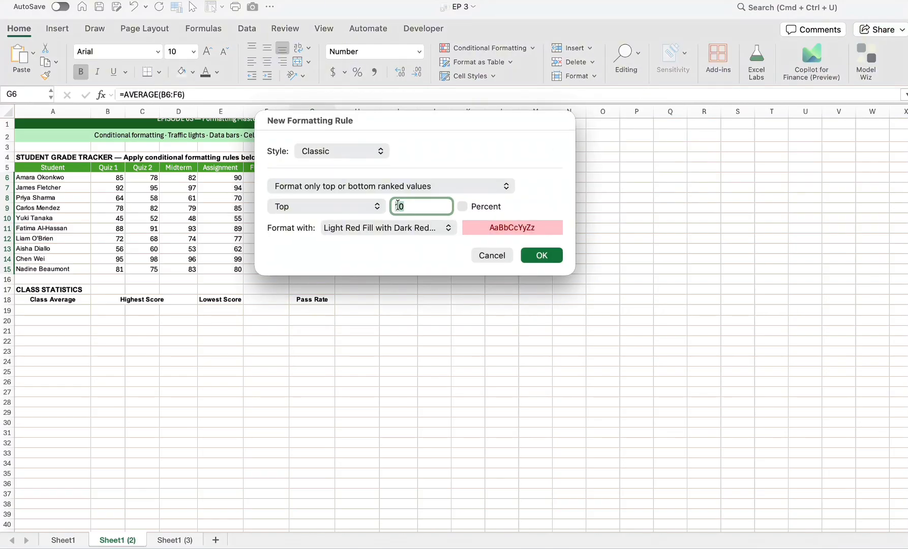
- Set the ranking rule to format the top 5 values with Red Border and apply it
click(356, 208)
click(347, 207)
text(5)
click(450, 228)
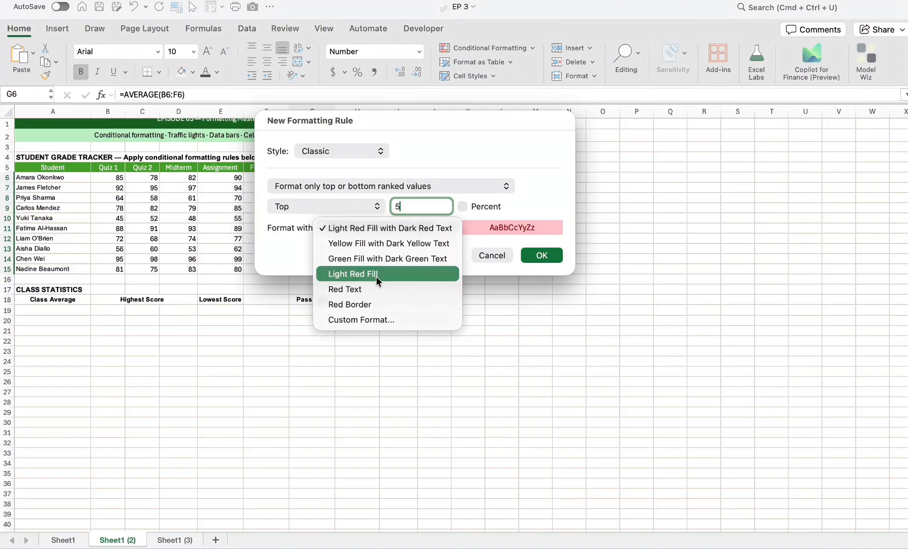
click(364, 305)
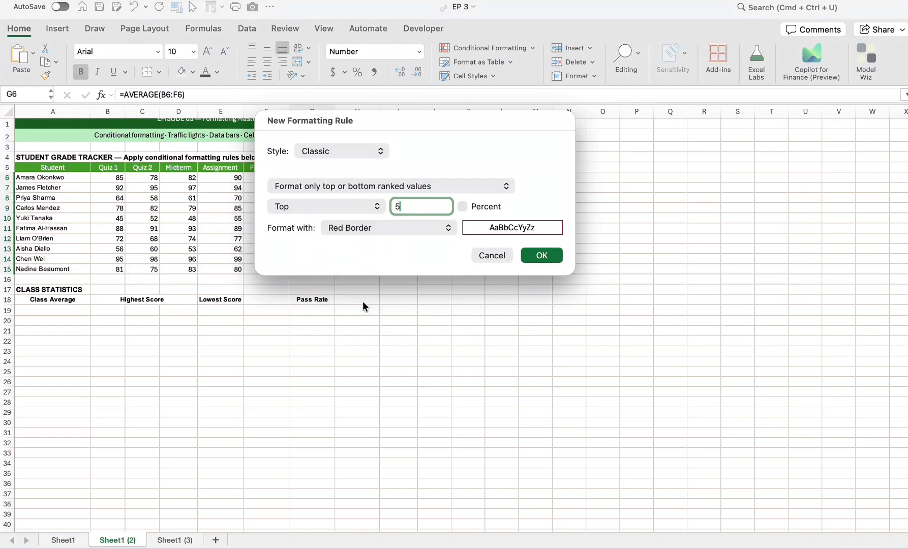
click(536, 254)
click(435, 259)
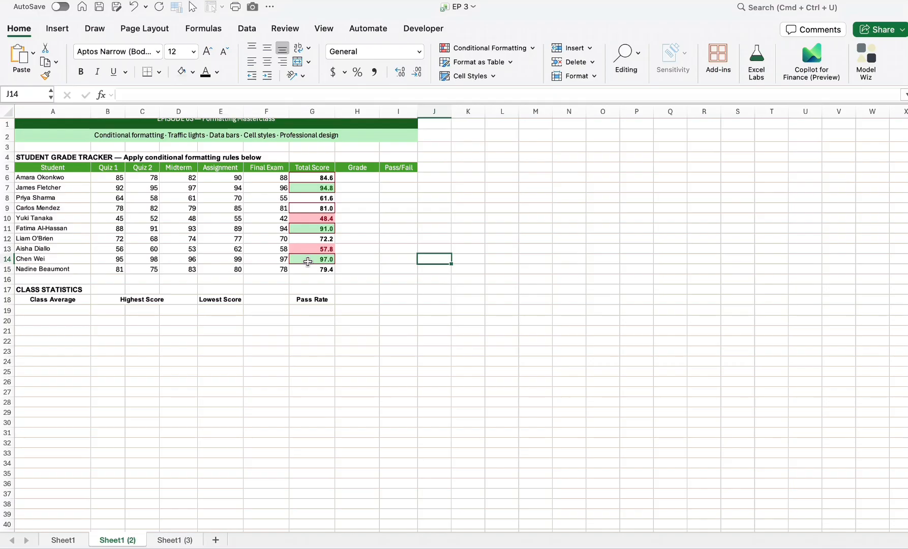
- Undo the top 5 border rule and the less-than-60 rule on the total scores
click(159, 7)
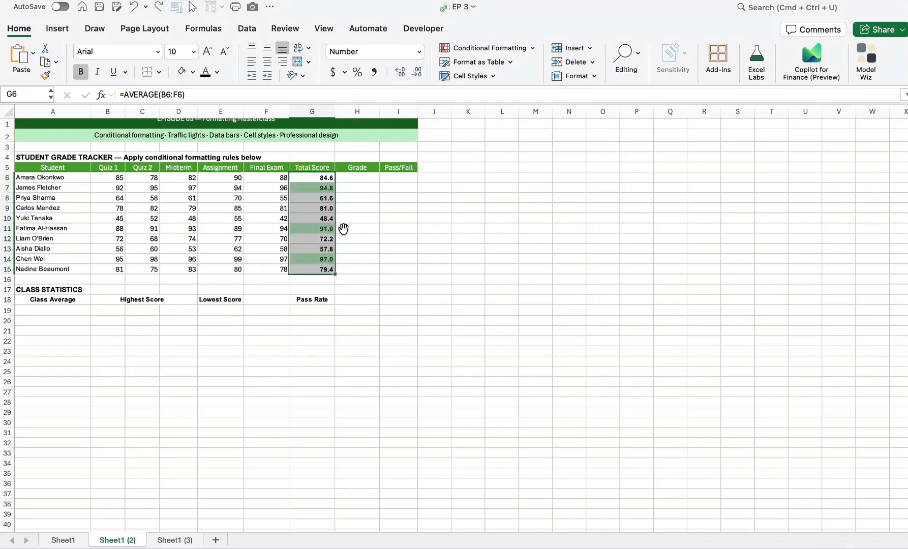
click(441, 240)
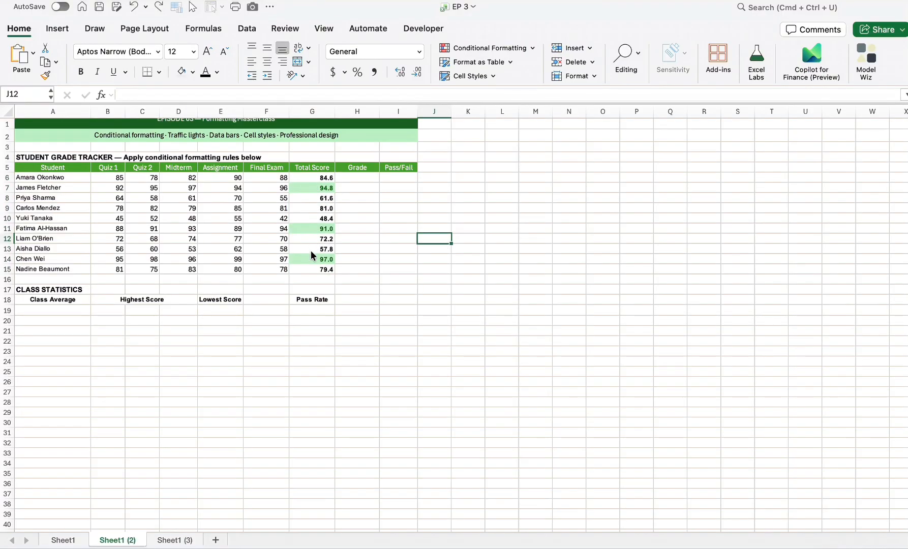
- Apply the Green - Yellow - Red Color Scale to the quiz, midterm, assignment and exam scores in B6:F15
drag(110, 176, 271, 267)
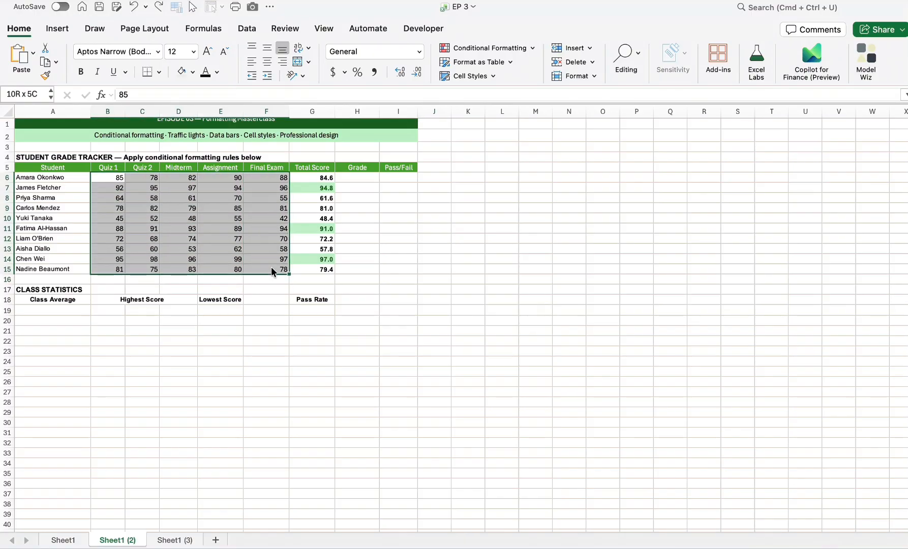
click(529, 49)
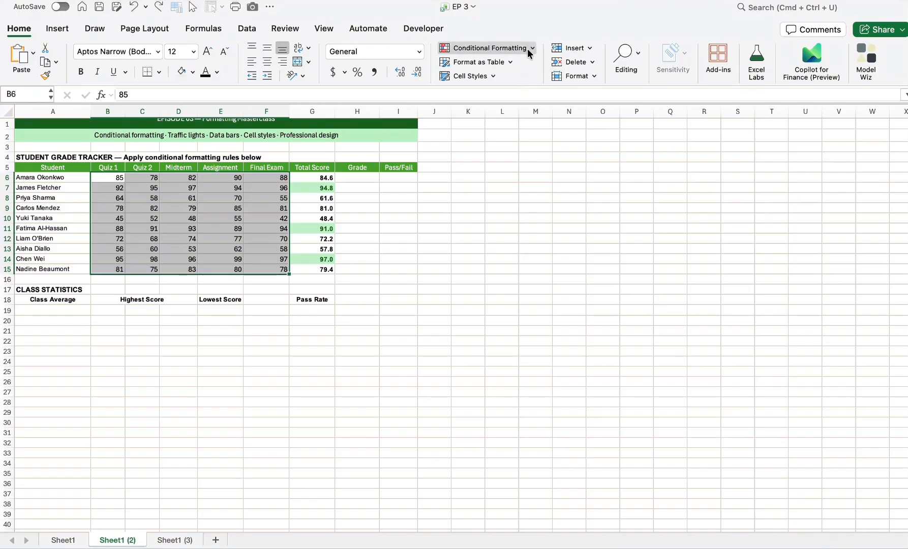
mouse_move(548, 108)
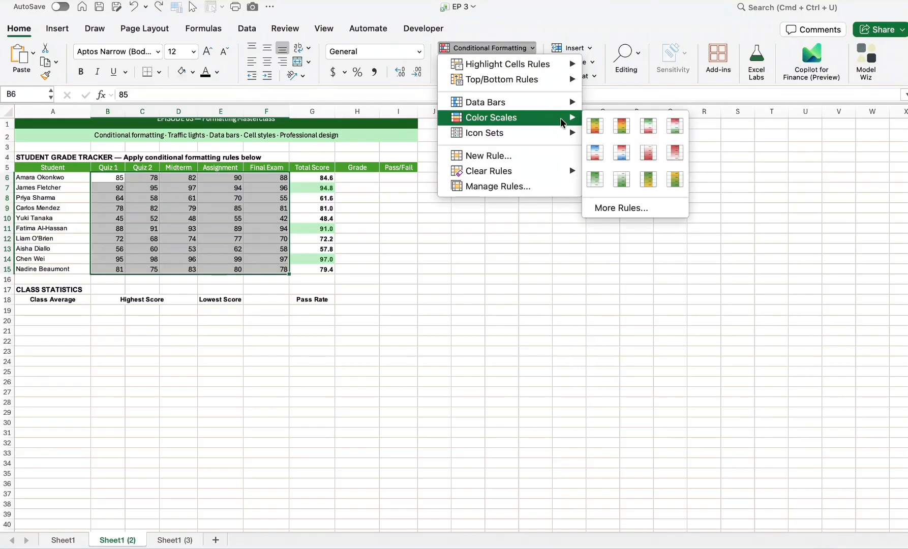
click(598, 128)
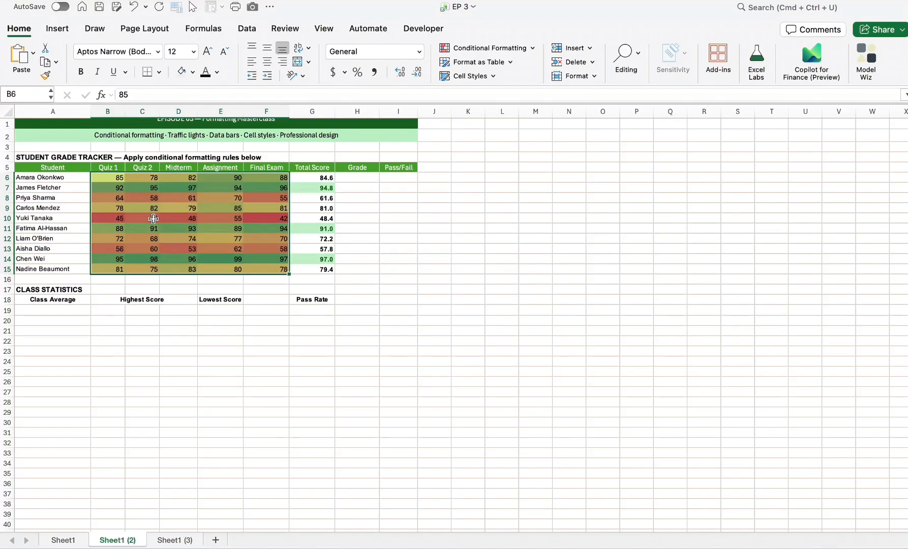
- Undo the color scale on the individual scores in B6:F15
click(508, 62)
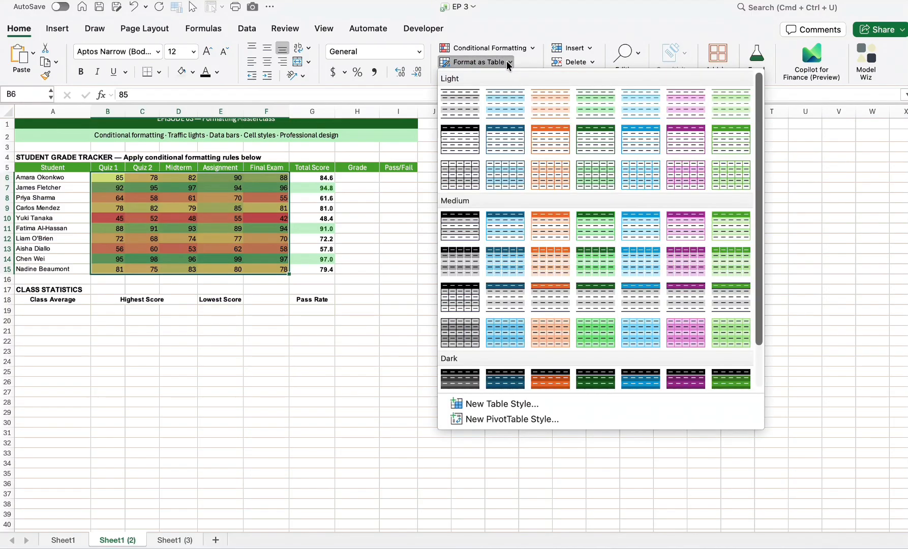
click(509, 48)
click(515, 47)
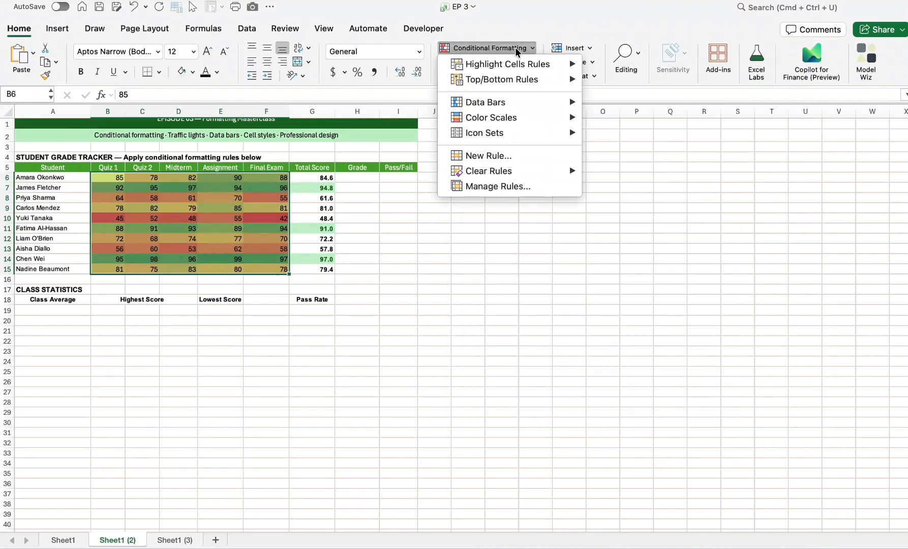
key(super+z)
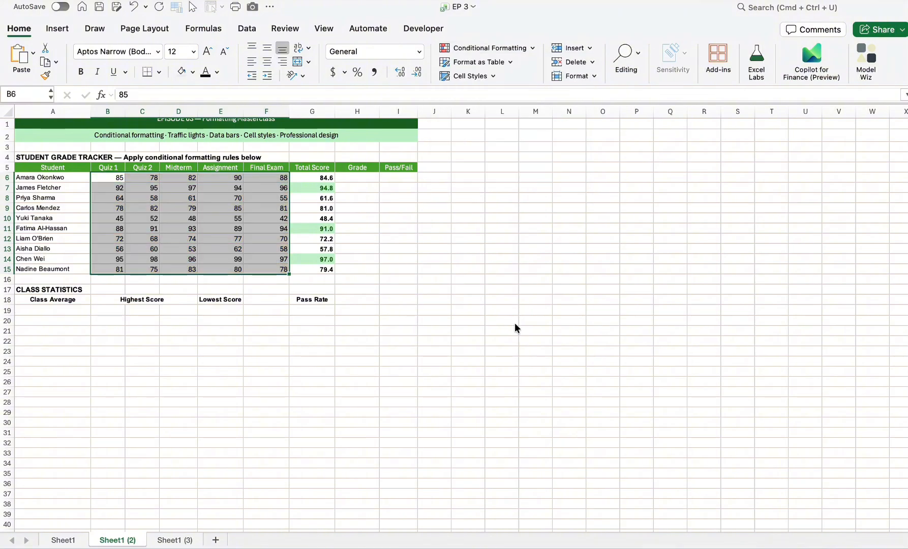
- Examine the 2-Color Scale and 3-Color Scale settings of a custom color scale rule for B6:F15, and discard the rule
click(530, 50)
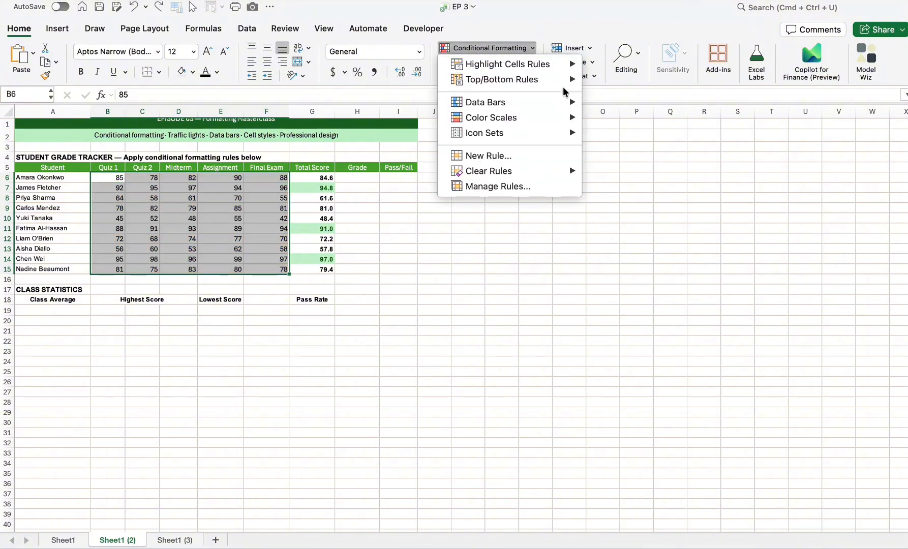
mouse_move(564, 83)
mouse_move(559, 118)
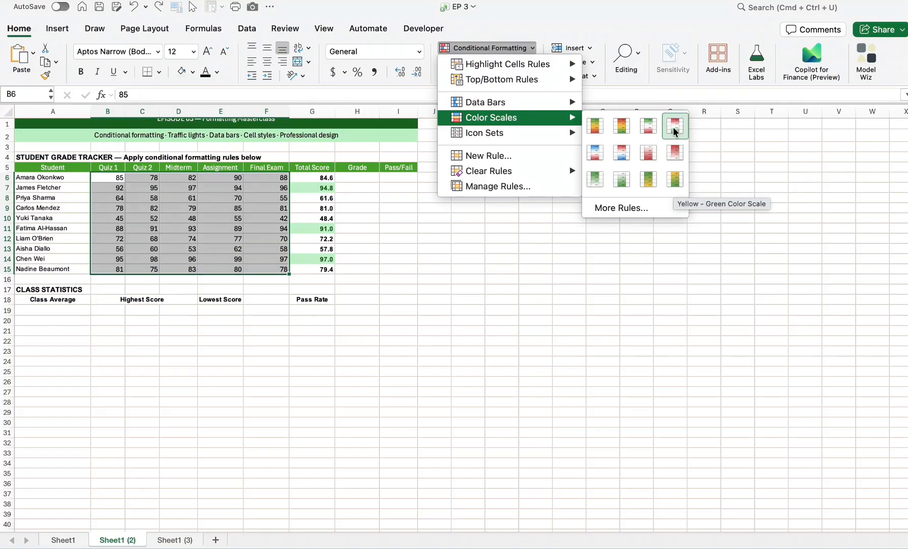
click(628, 207)
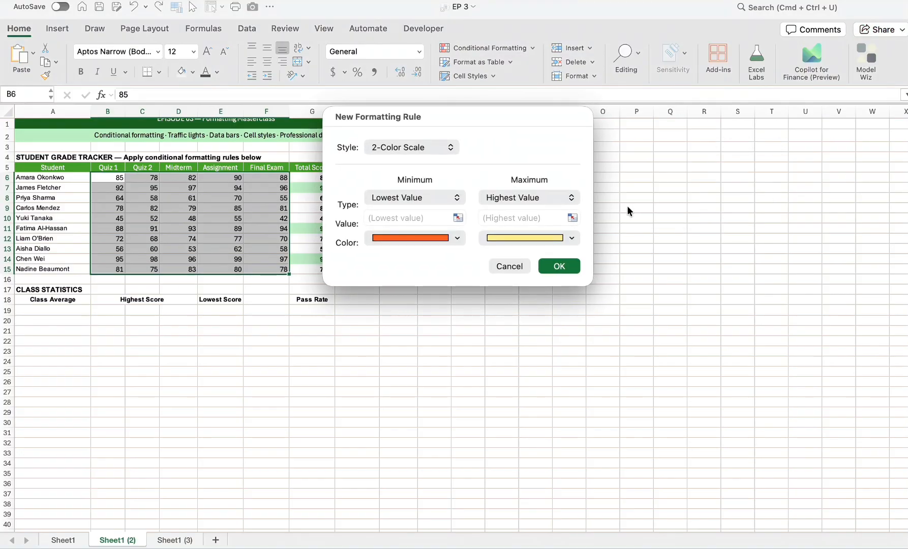
click(447, 147)
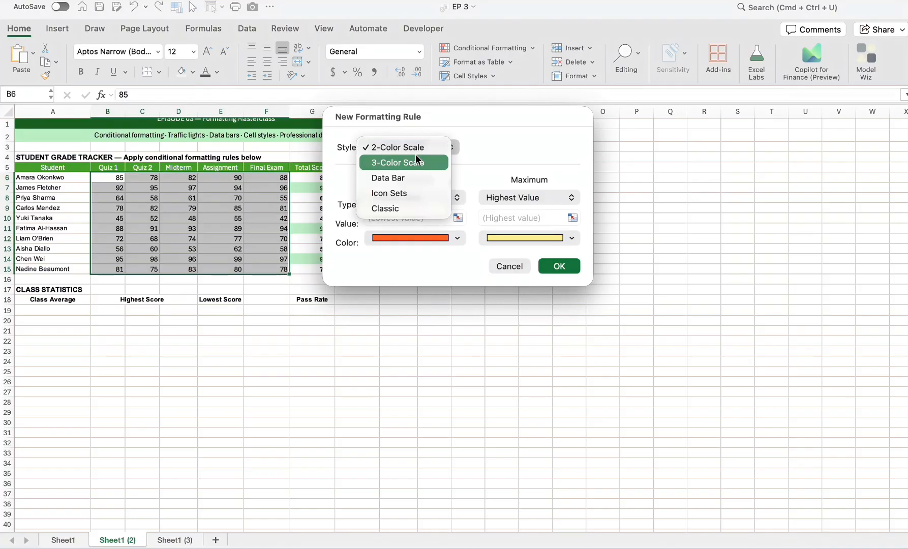
click(499, 149)
click(448, 147)
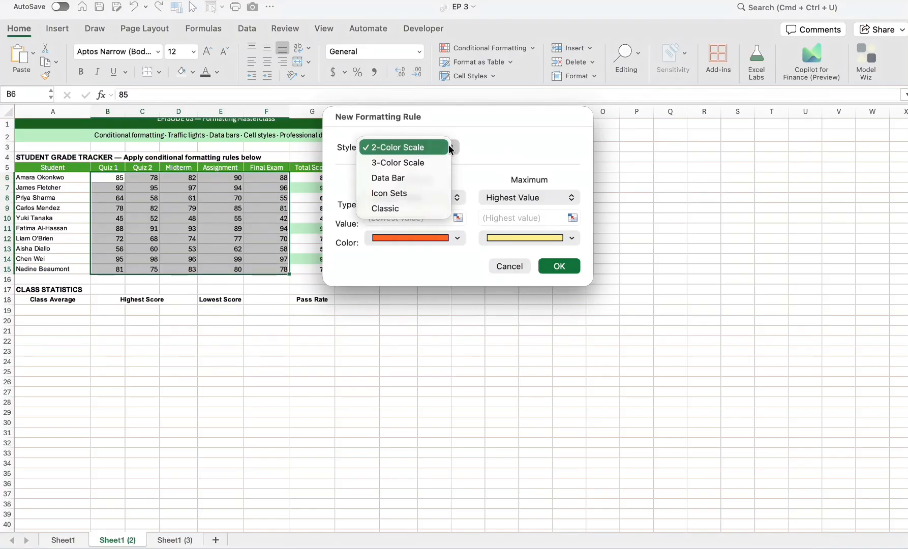
click(448, 146)
click(448, 146)
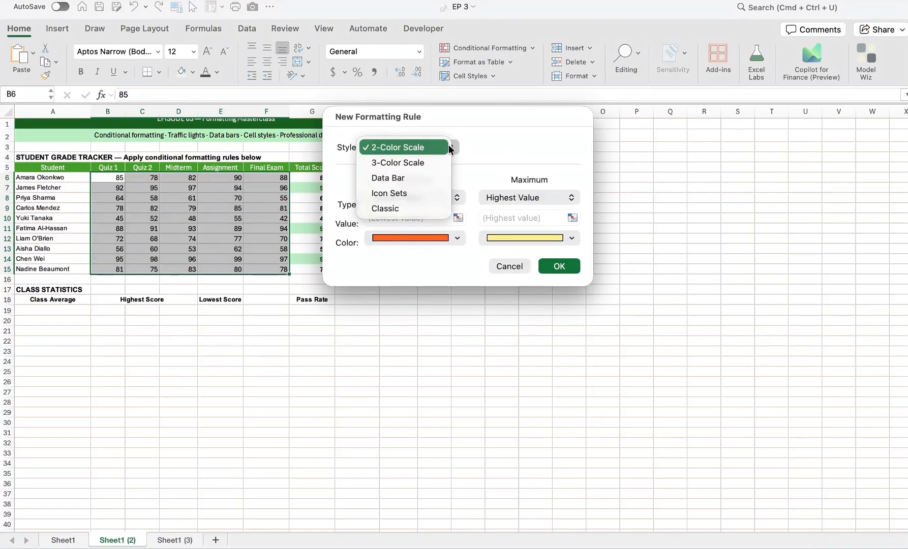
click(428, 163)
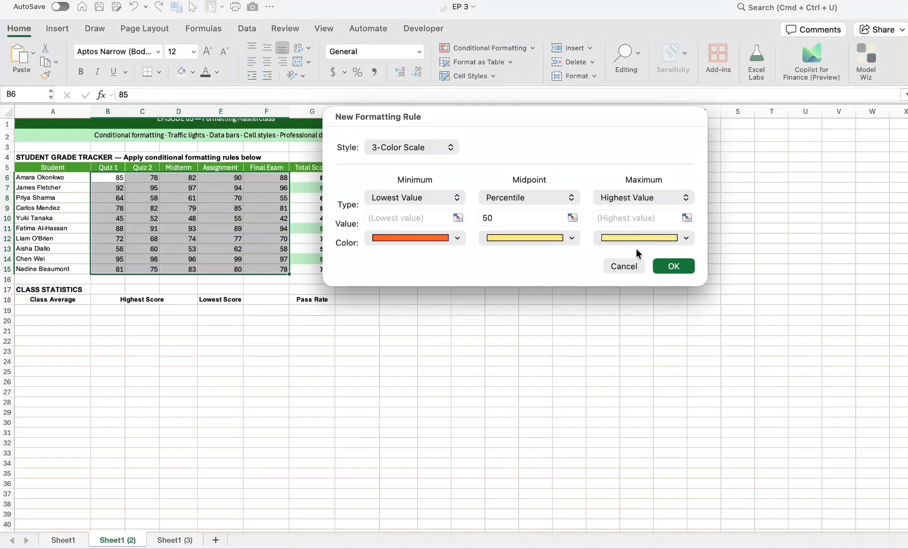
click(629, 268)
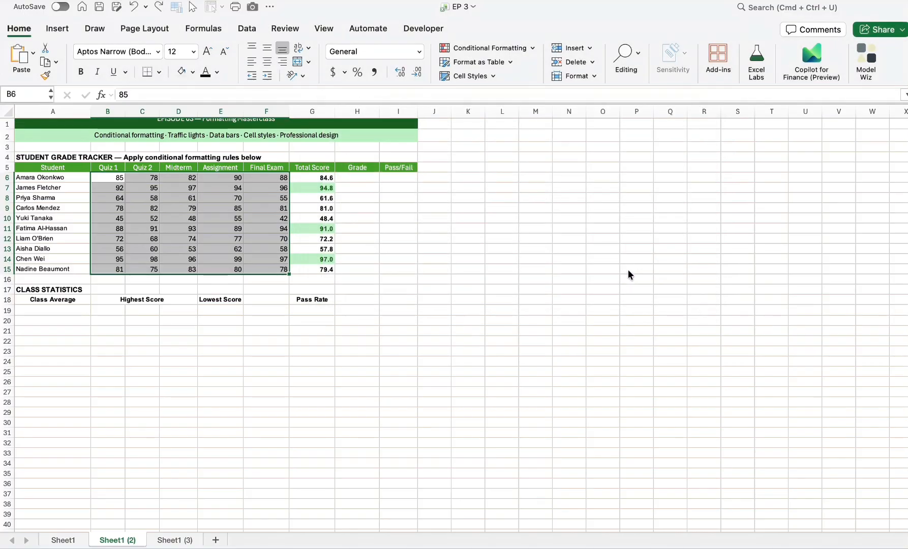
- Color the individual scores in B6:F15 with the Green - Yellow - Red Color Scale
click(518, 48)
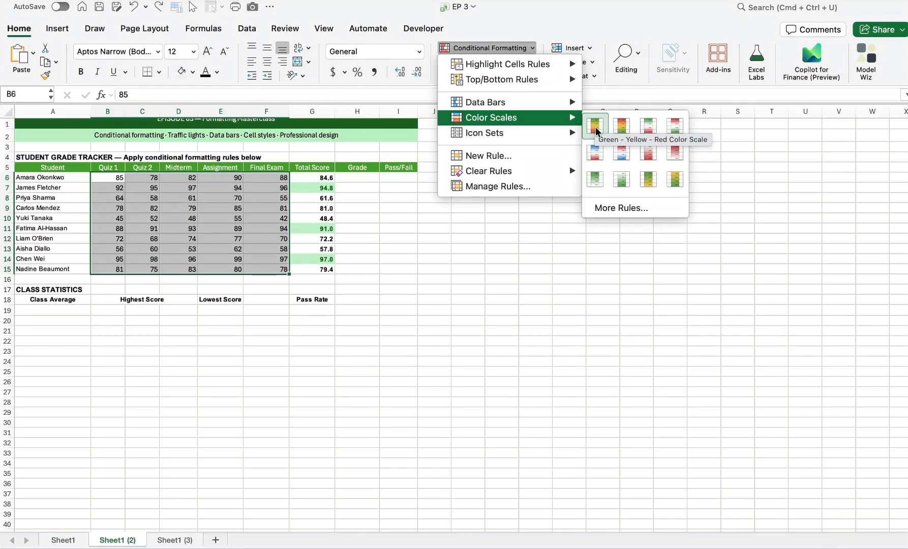
click(597, 128)
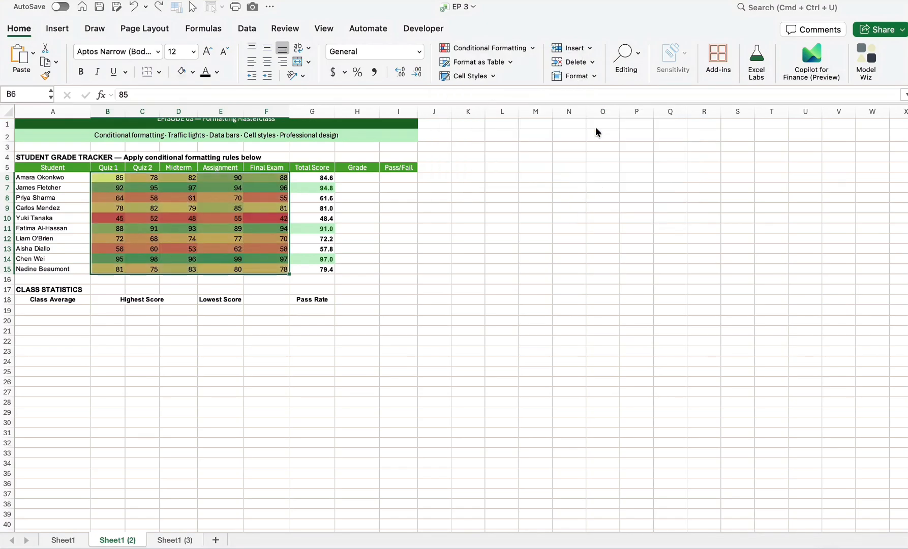
click(386, 381)
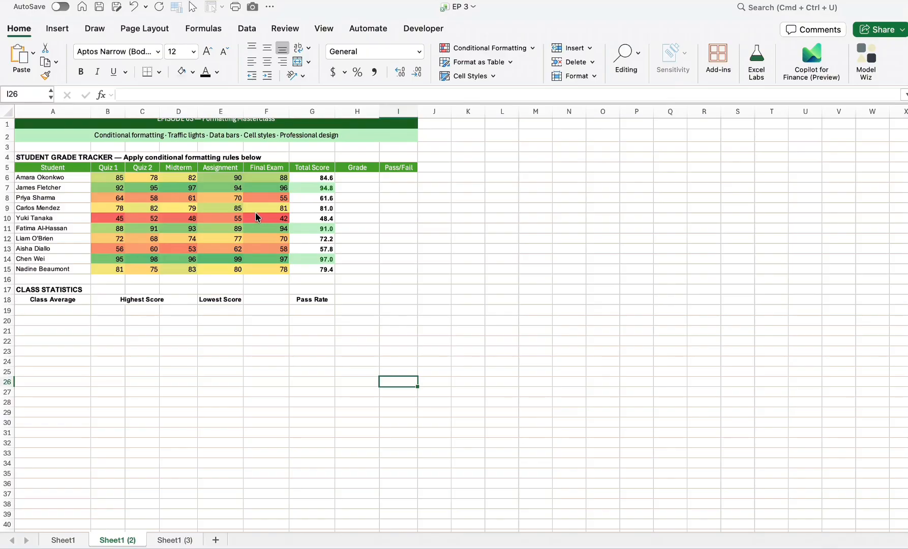
click(529, 49)
mouse_move(534, 115)
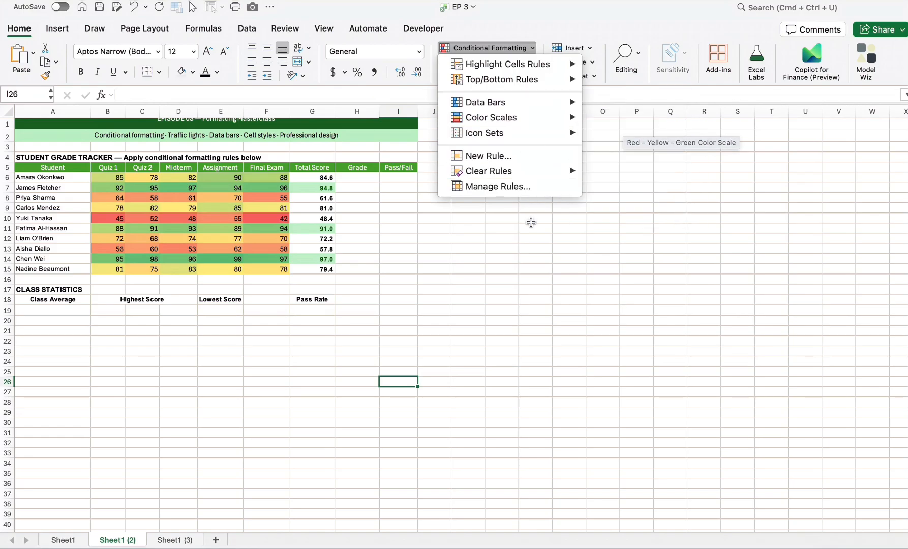
click(516, 263)
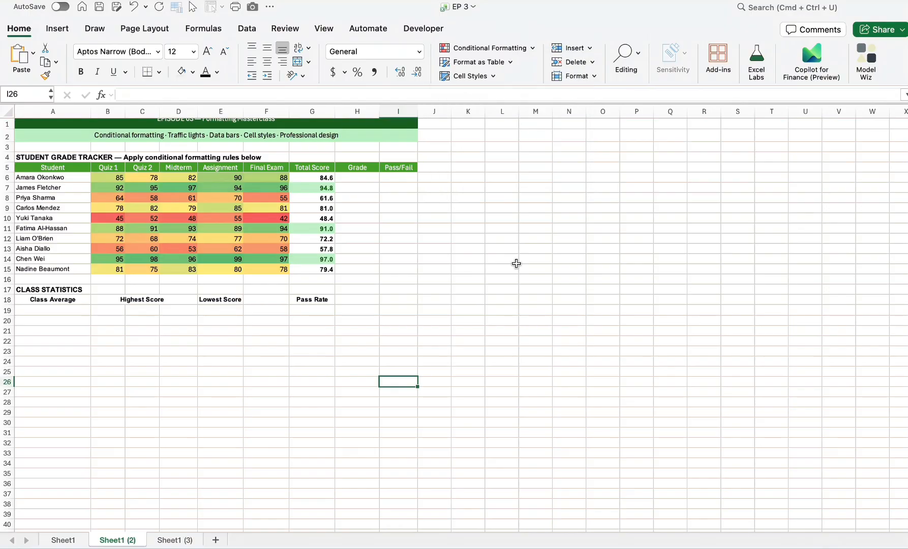
- Clear the conditional formatting rules from the Total Score cells G6:G15 only
drag(326, 177, 331, 269)
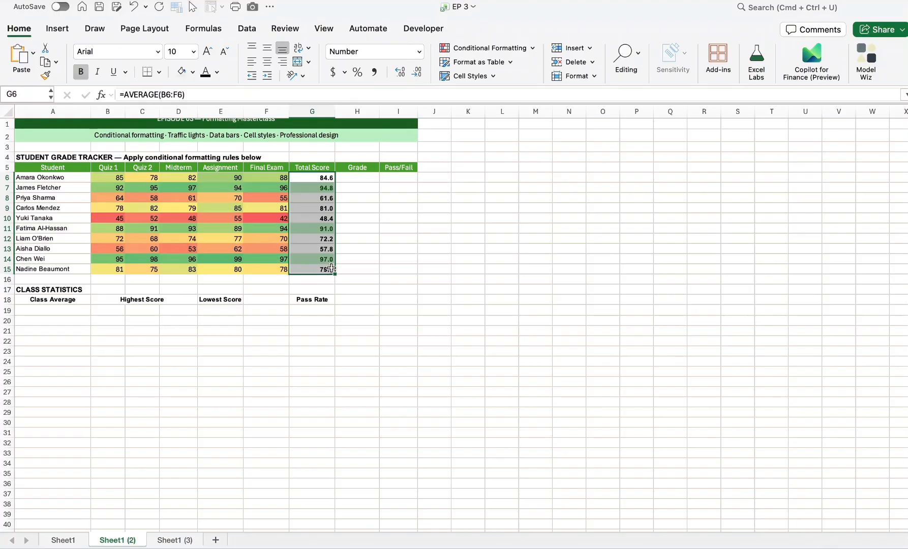
click(511, 48)
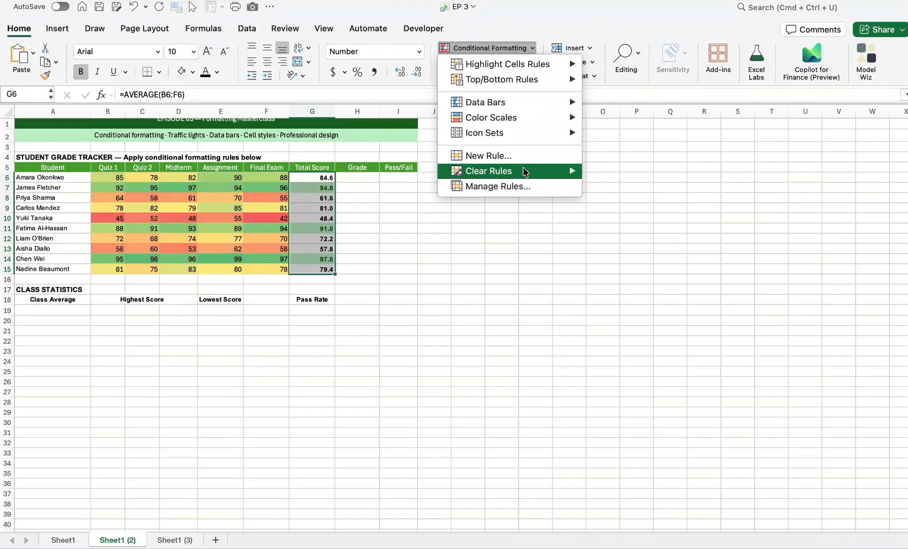
mouse_move(525, 171)
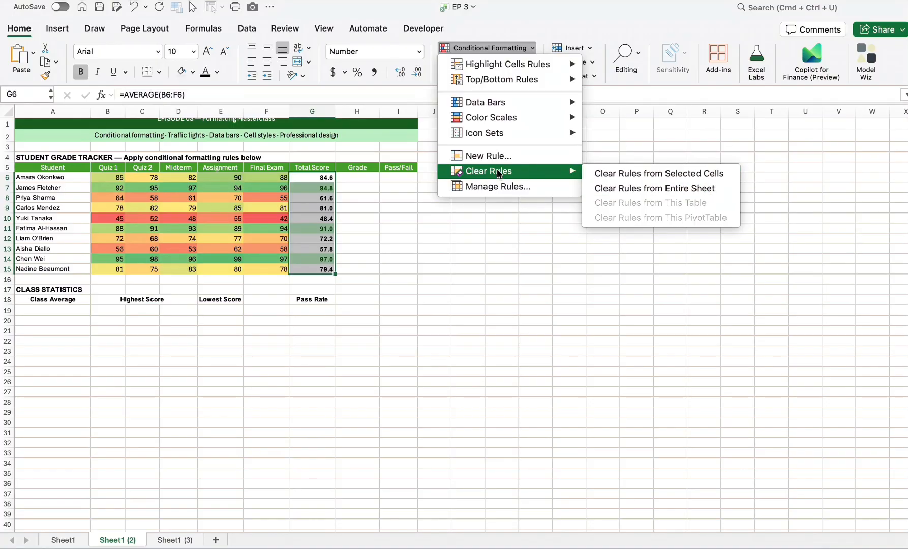
click(659, 176)
click(468, 178)
- Review the conditional formatting rules managed for the current selection, and close the rules manager without changes
click(520, 47)
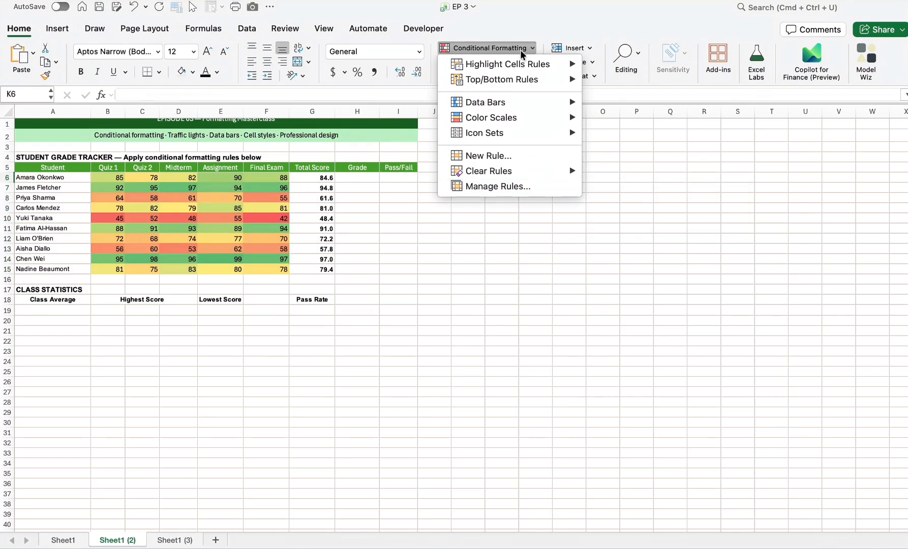
click(500, 187)
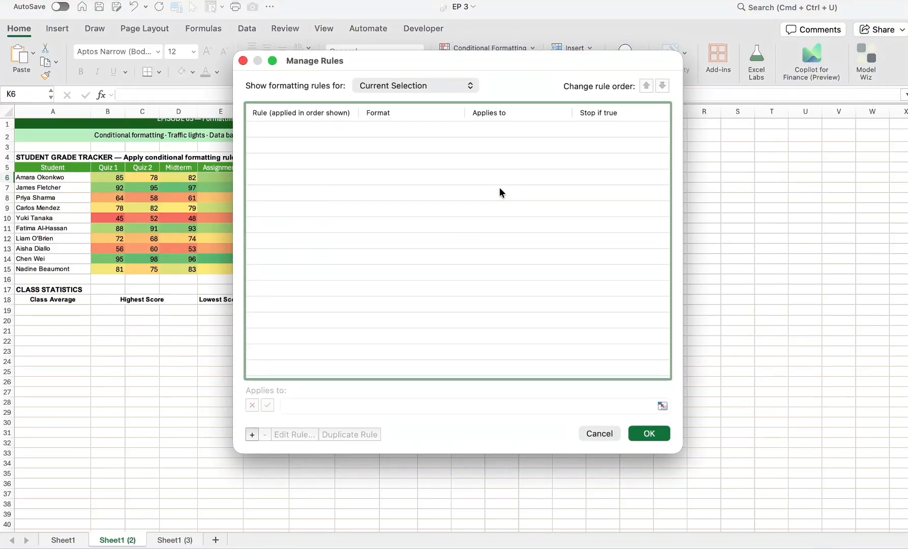
click(597, 434)
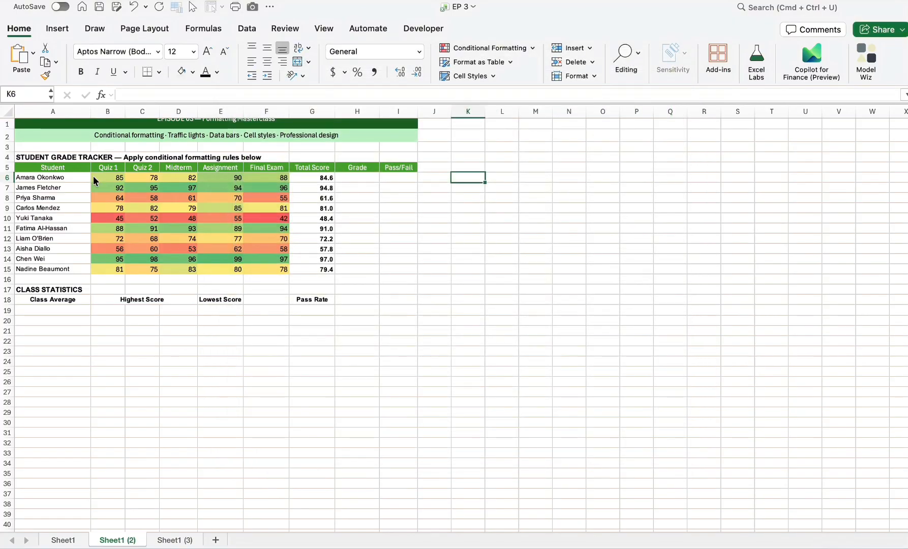
- Edit the color scale rule on B6:F15 to use a midpoint percentile of 70, and recheck the rule's settings
drag(93, 176, 267, 268)
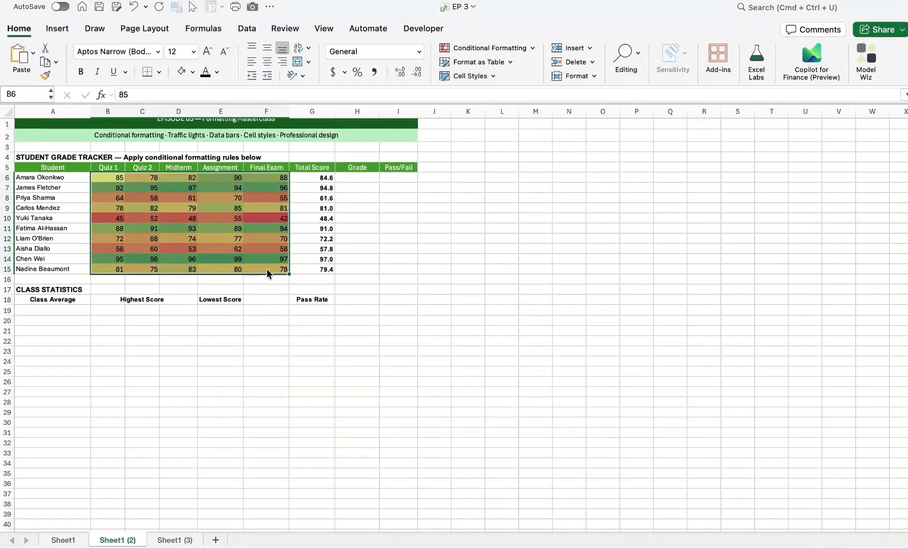
click(527, 47)
click(519, 193)
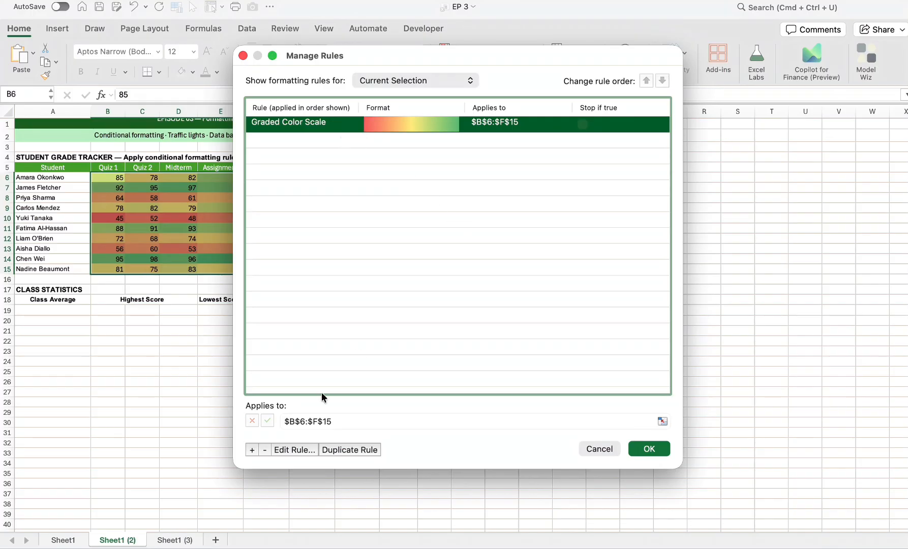
click(298, 450)
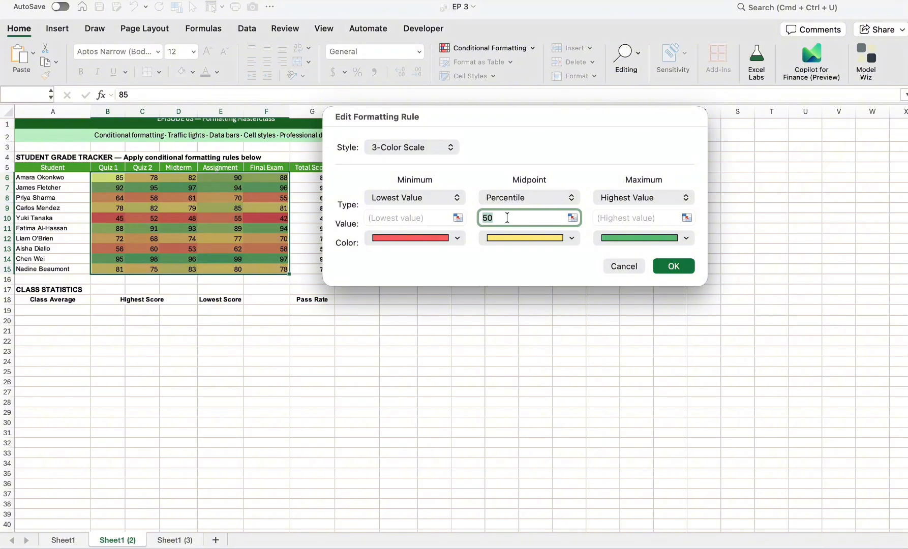
text(70)
click(674, 267)
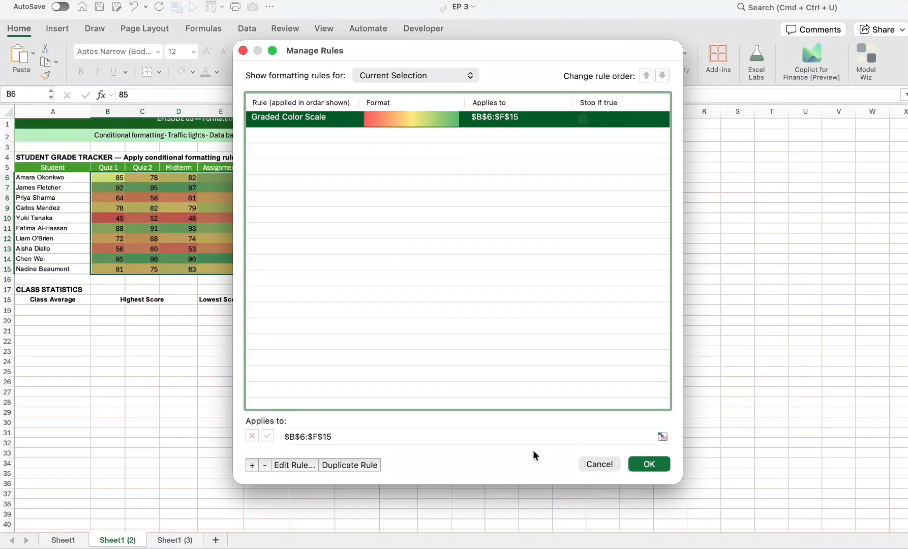
click(297, 463)
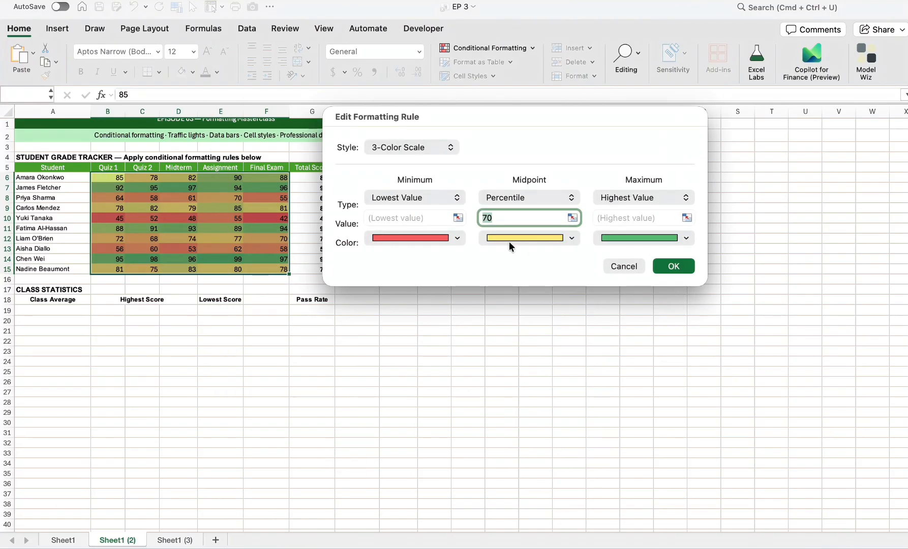
click(674, 266)
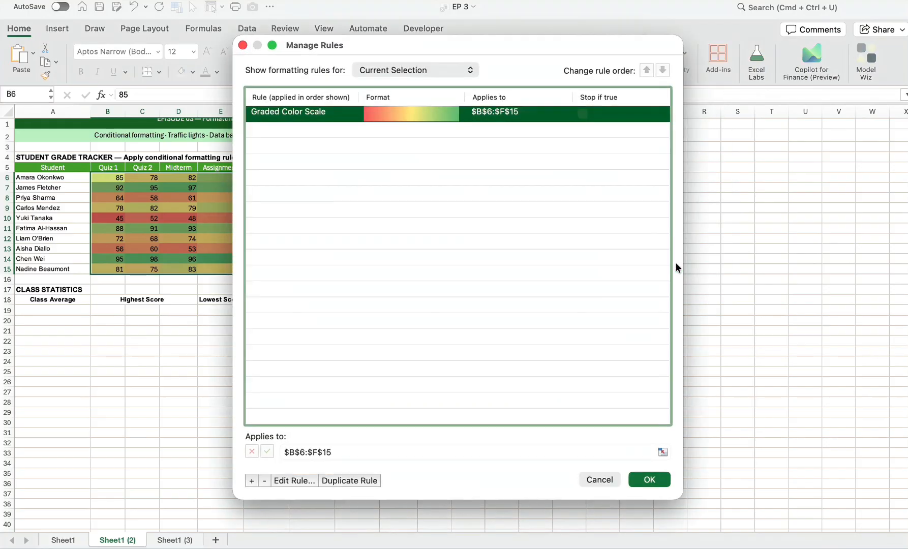
click(660, 480)
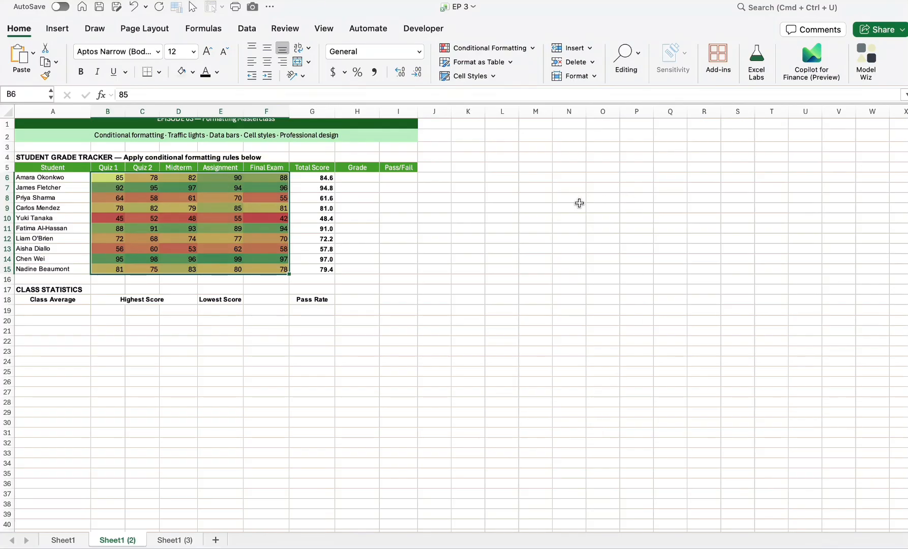
- Apply the green, yellow and red circle traffic light icon set to the Total Score cells G6:G15
click(320, 176)
drag(320, 176, 322, 271)
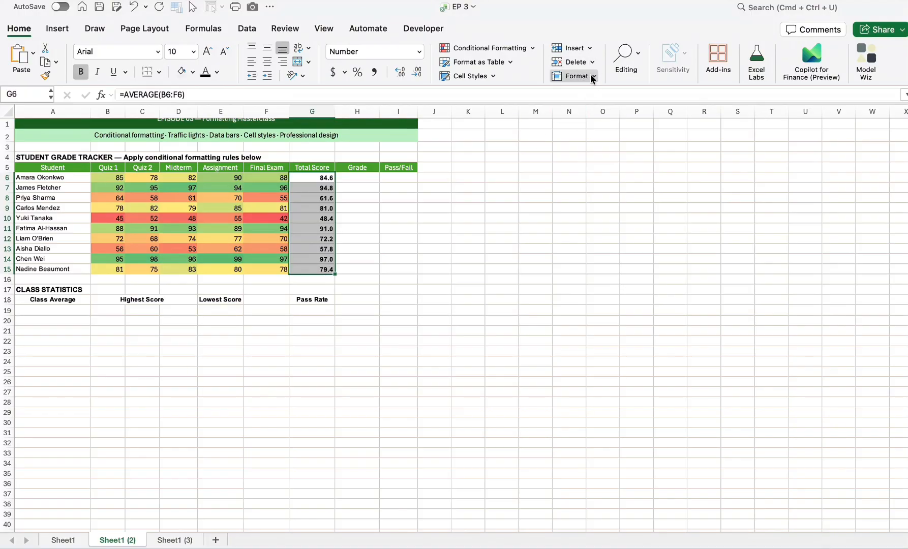
click(500, 51)
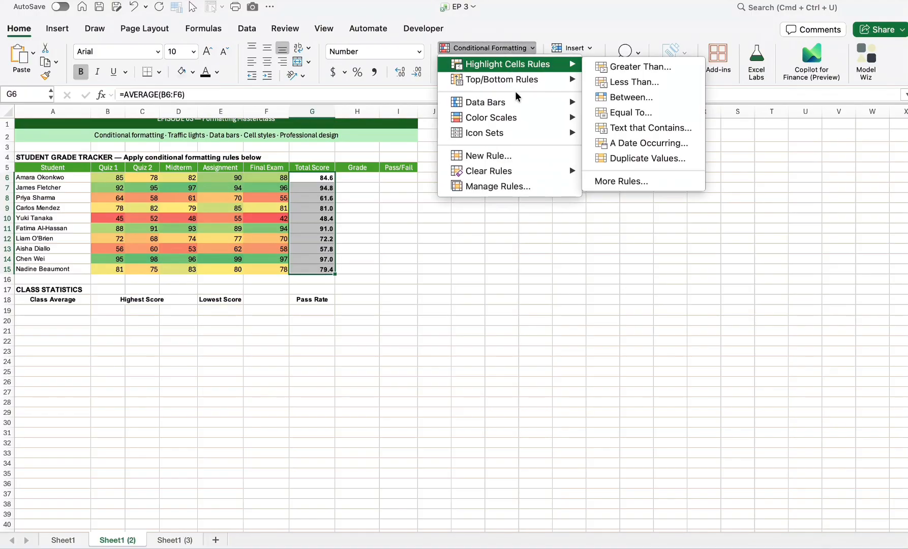
mouse_move(508, 138)
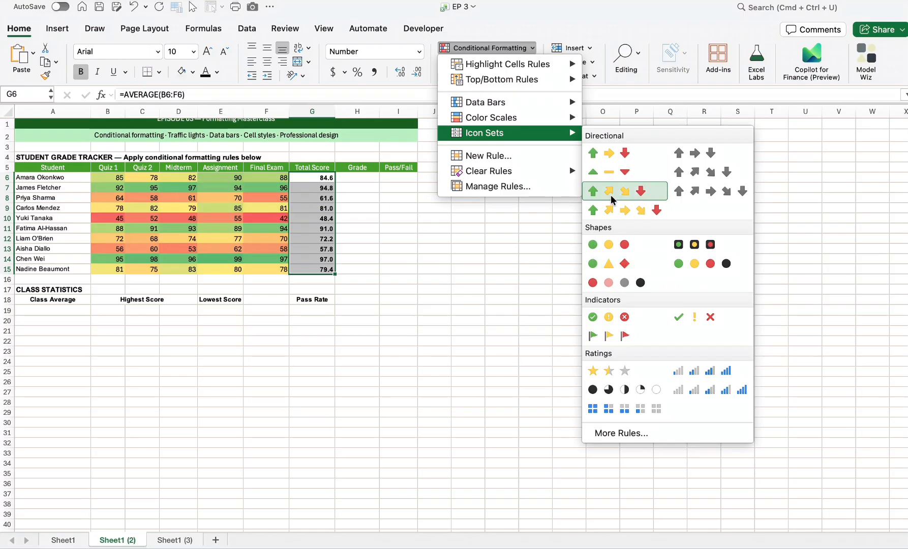
click(605, 247)
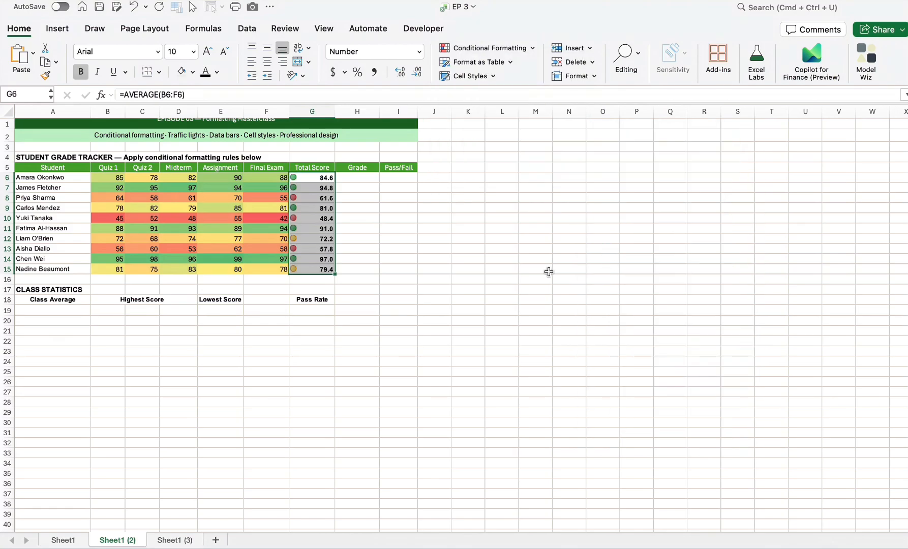
click(325, 228)
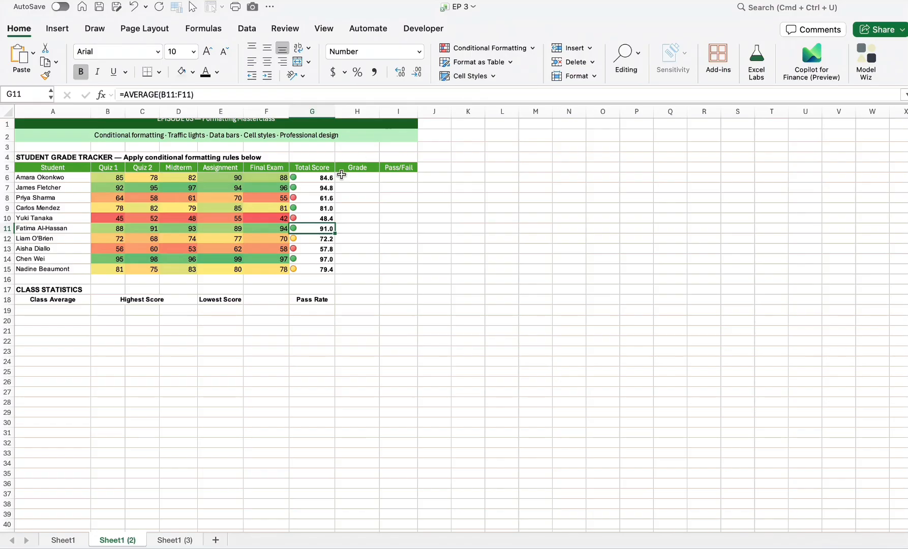
- Add green gradient-fill data bars to the Total Score cells G6:G15
click(516, 49)
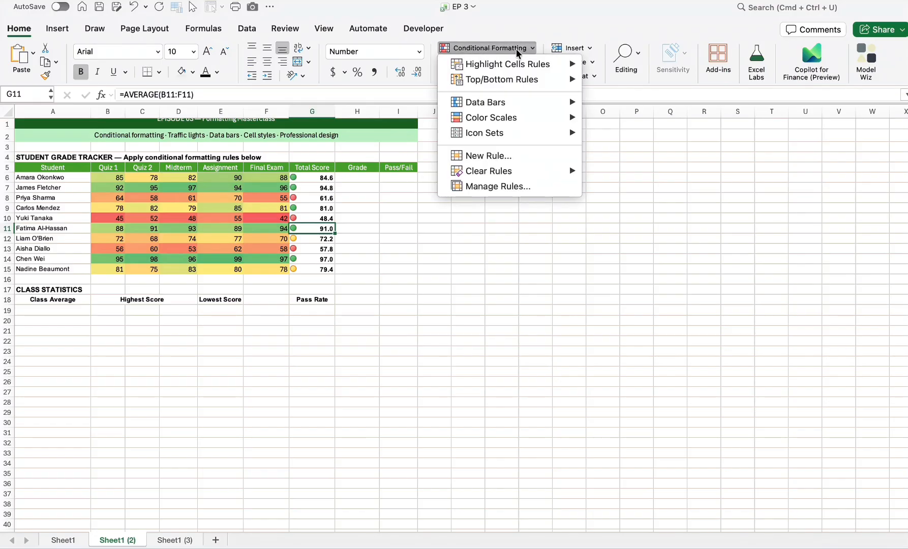
mouse_move(524, 112)
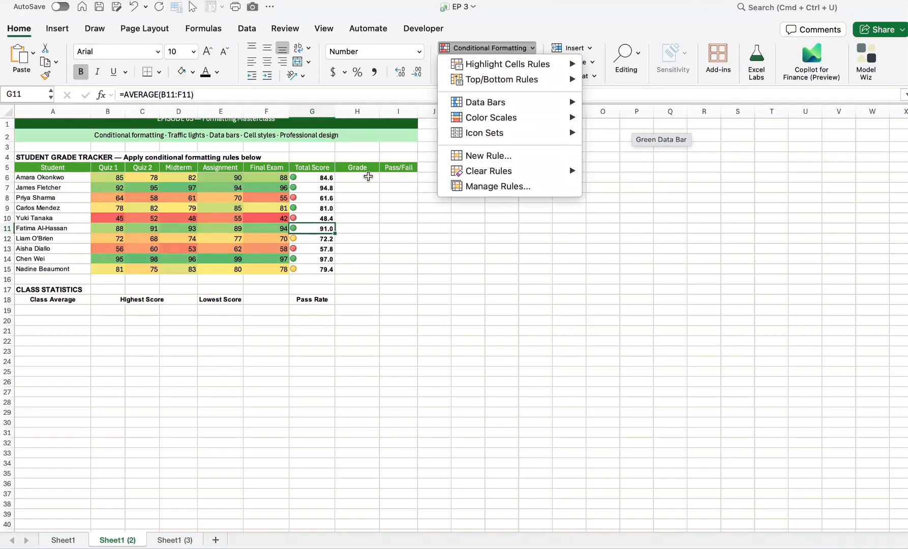
click(316, 184)
drag(317, 179, 322, 266)
click(517, 50)
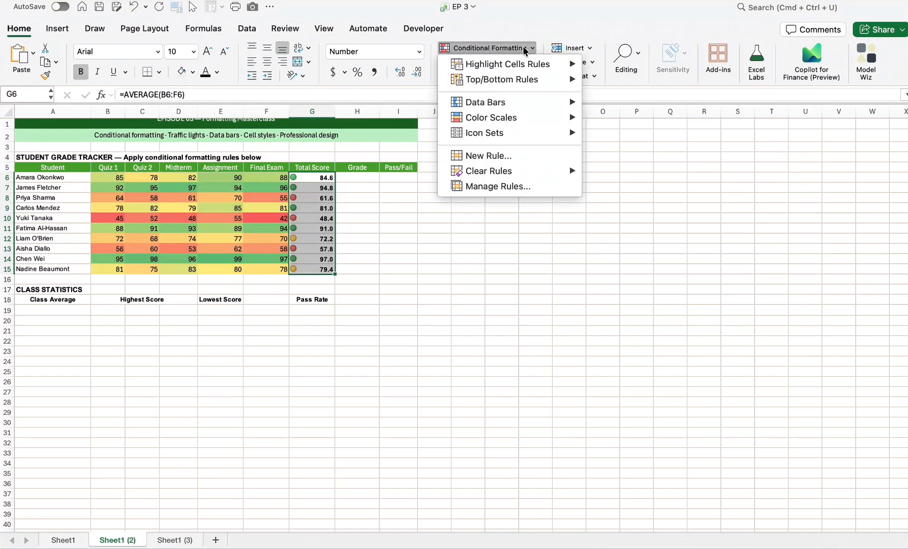
mouse_move(551, 119)
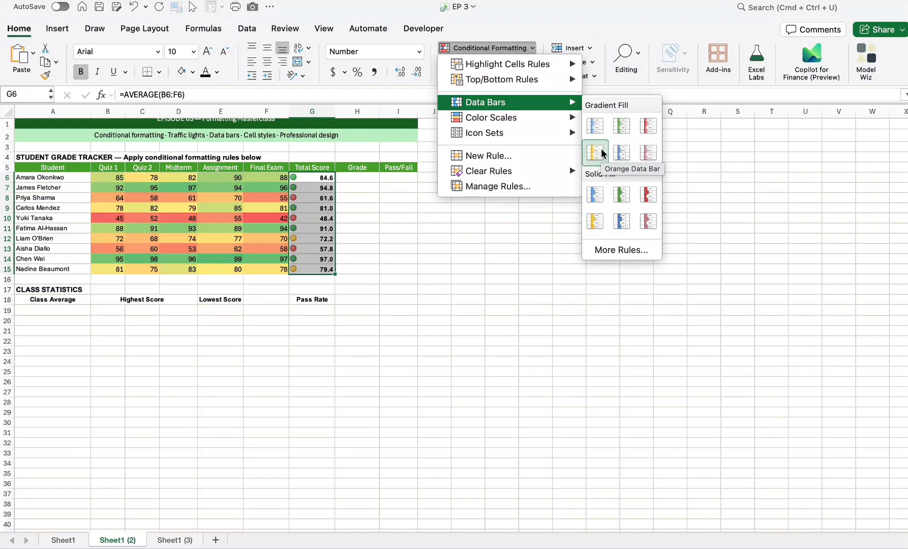
click(621, 126)
click(382, 286)
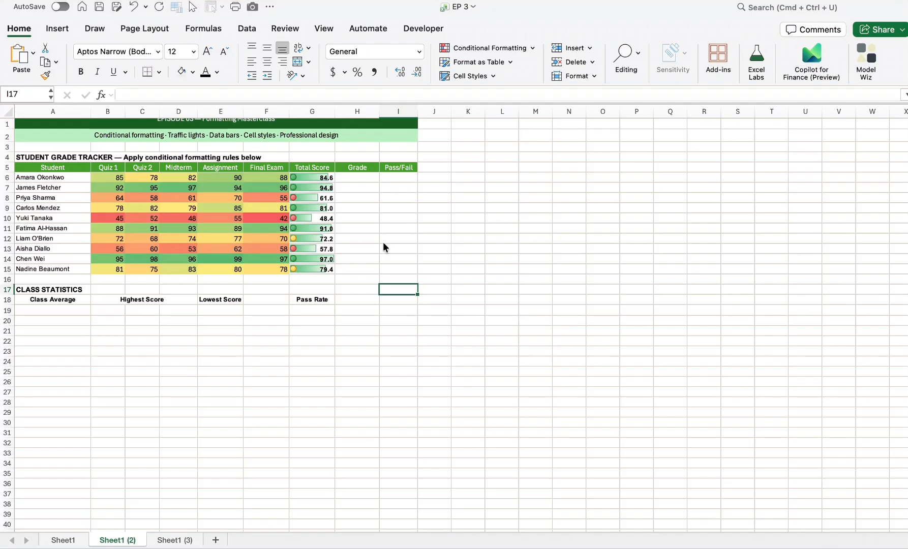
- Reorder the conditional formatting rules for G6:G15 so that the Icon Set rule is above the Data Bar rule
drag(311, 178, 320, 270)
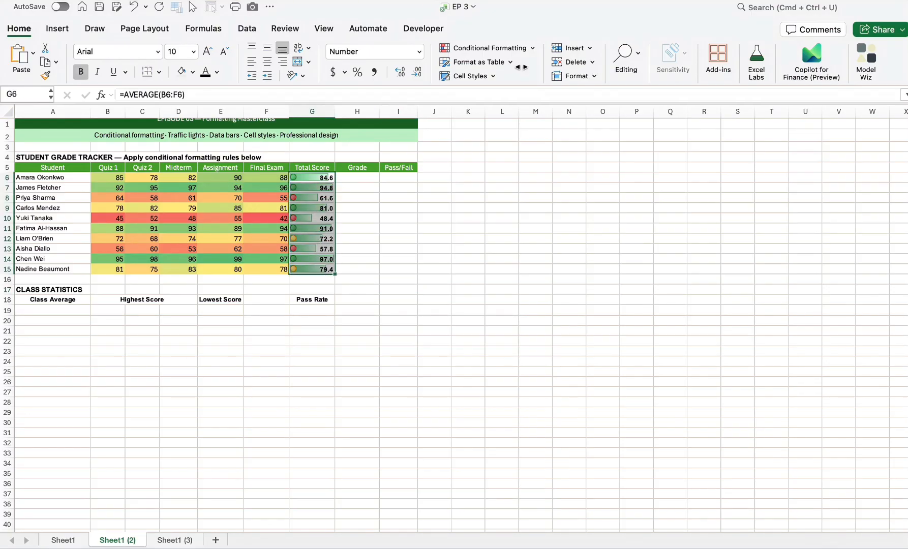
click(528, 46)
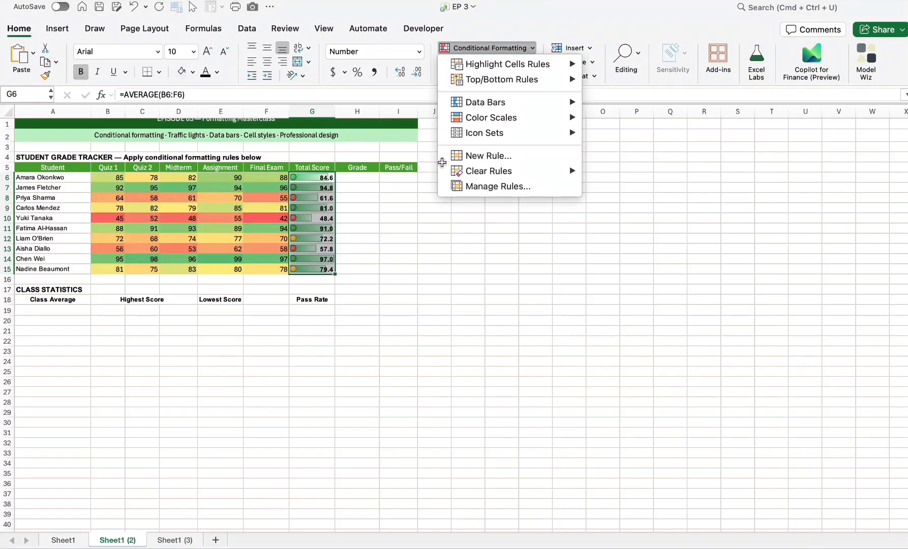
click(547, 192)
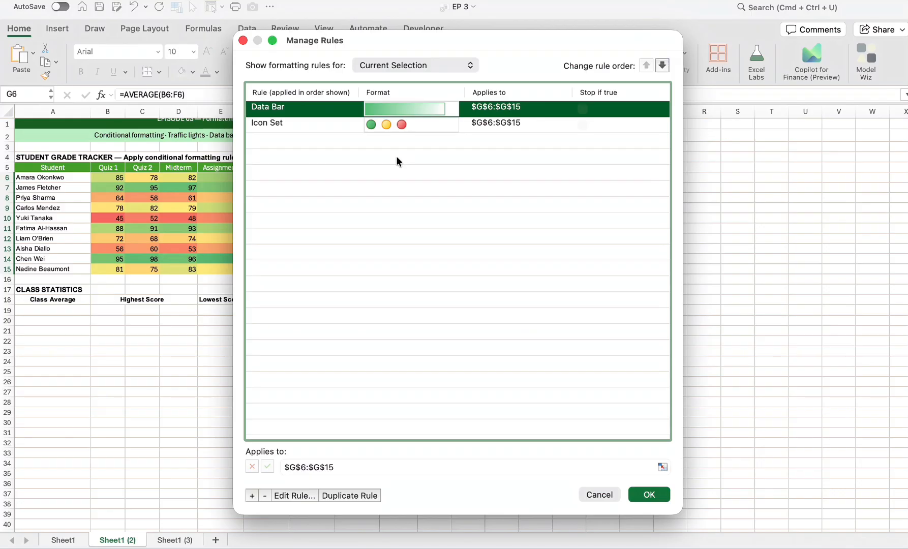
click(340, 124)
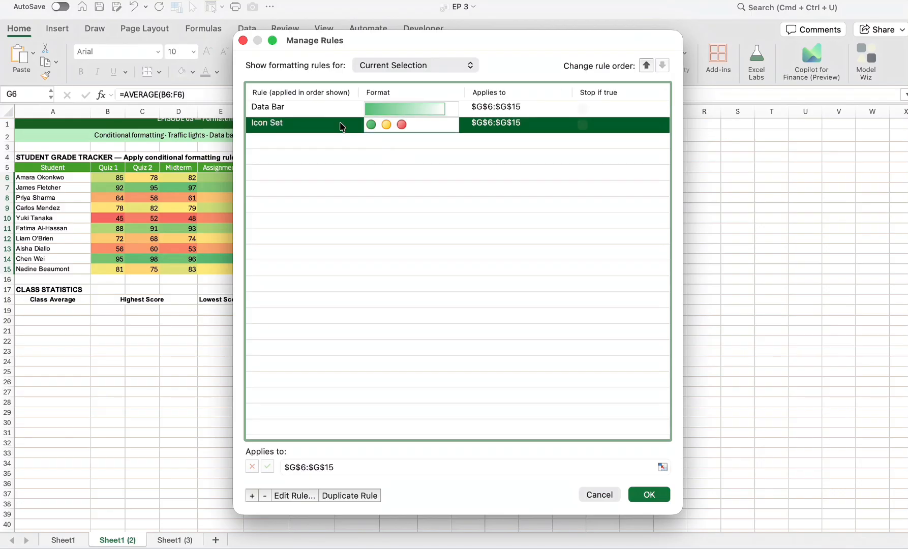
click(340, 115)
click(340, 119)
click(646, 64)
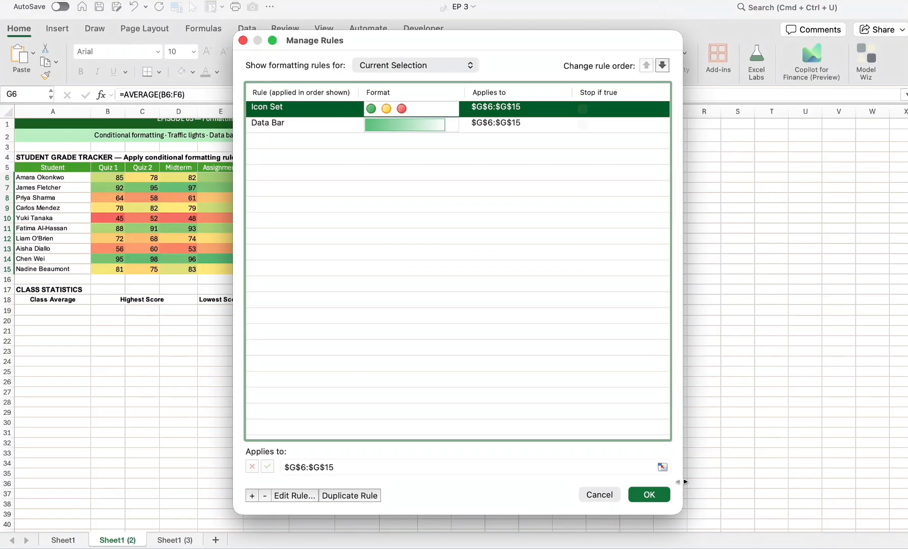
click(649, 494)
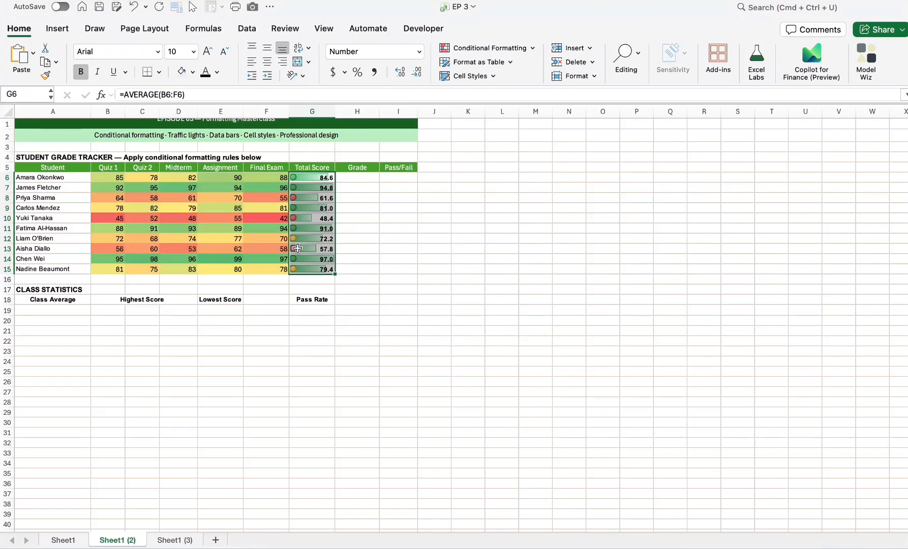
click(398, 208)
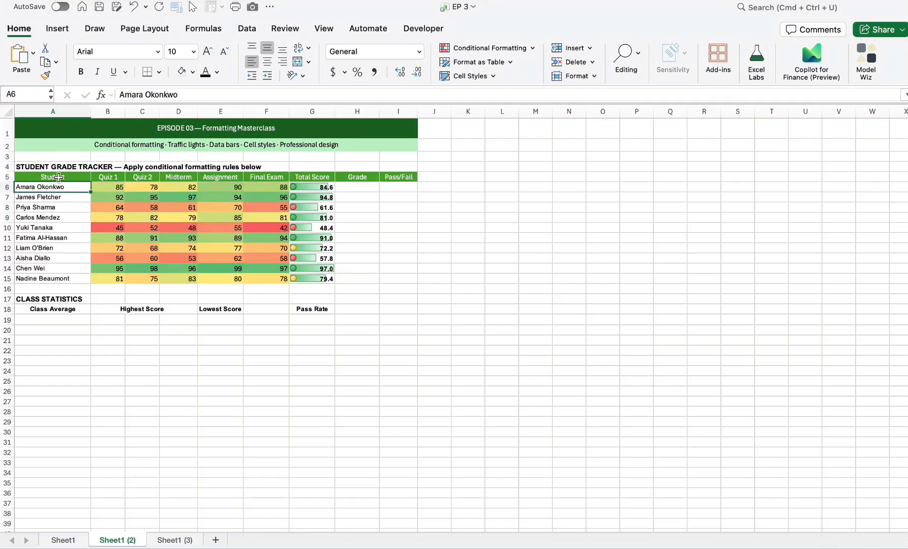
- Apply All Borders to the whole grade table, A5:I15
drag(51, 177, 398, 277)
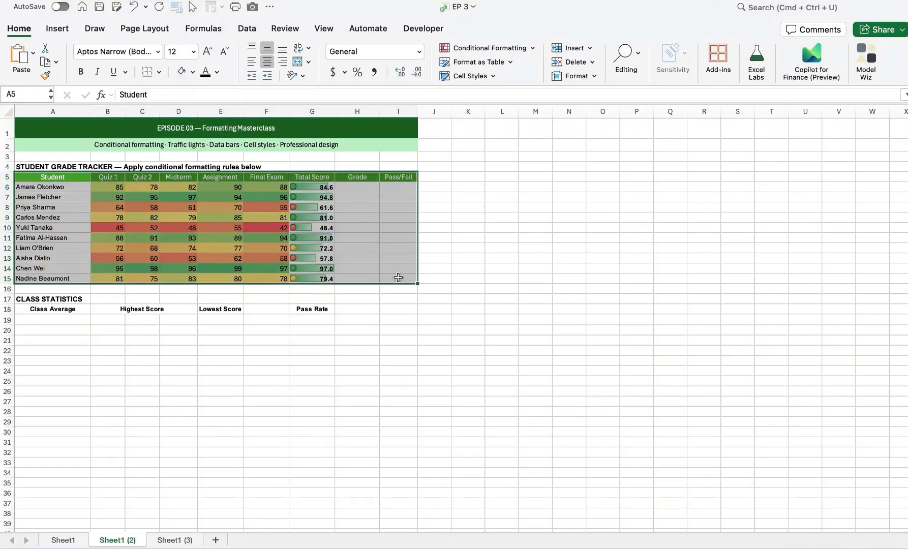
click(158, 74)
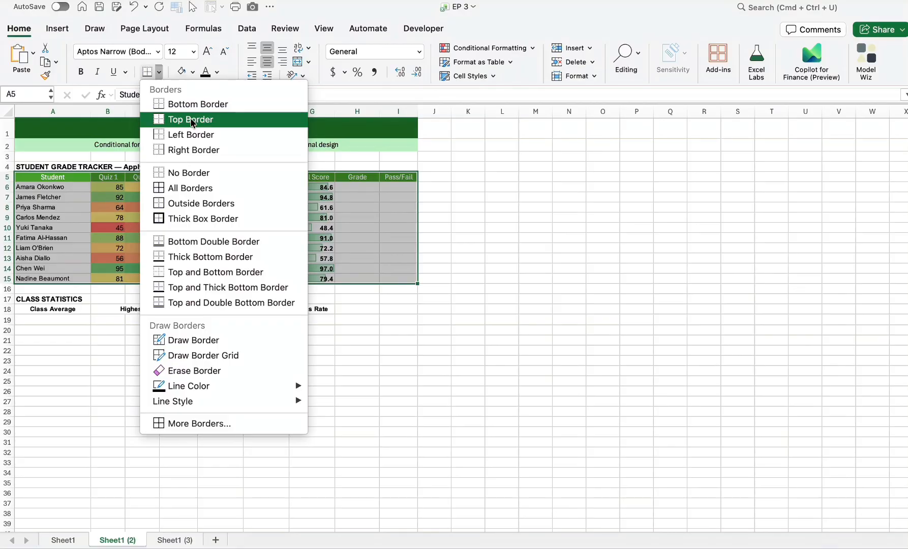
click(182, 188)
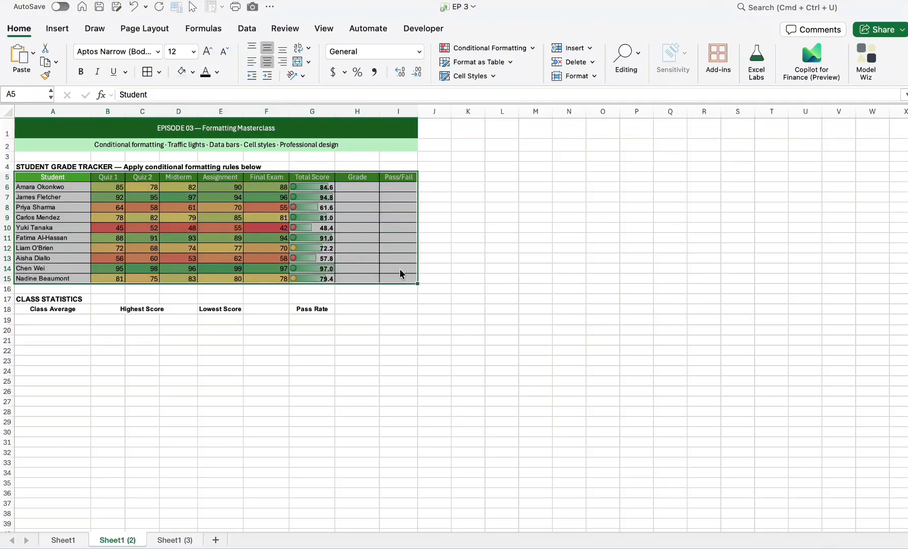
drag(409, 299, 424, 309)
click(424, 309)
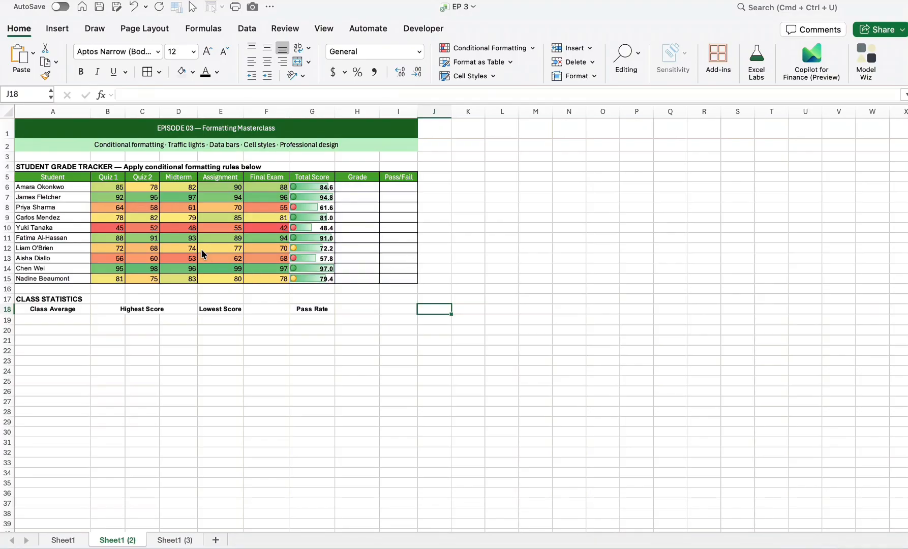
- Outline the grade table A5:I15 with a Thick Box Border
drag(41, 178, 400, 278)
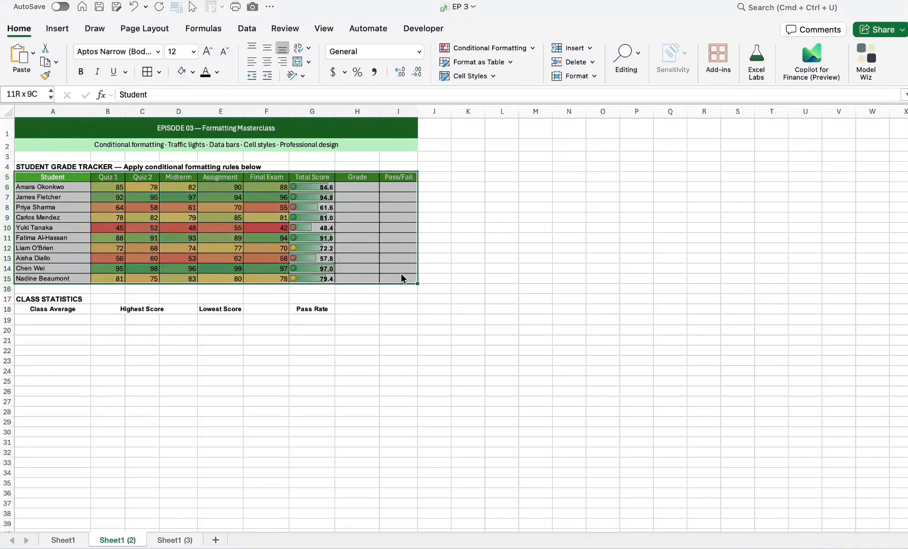
click(158, 72)
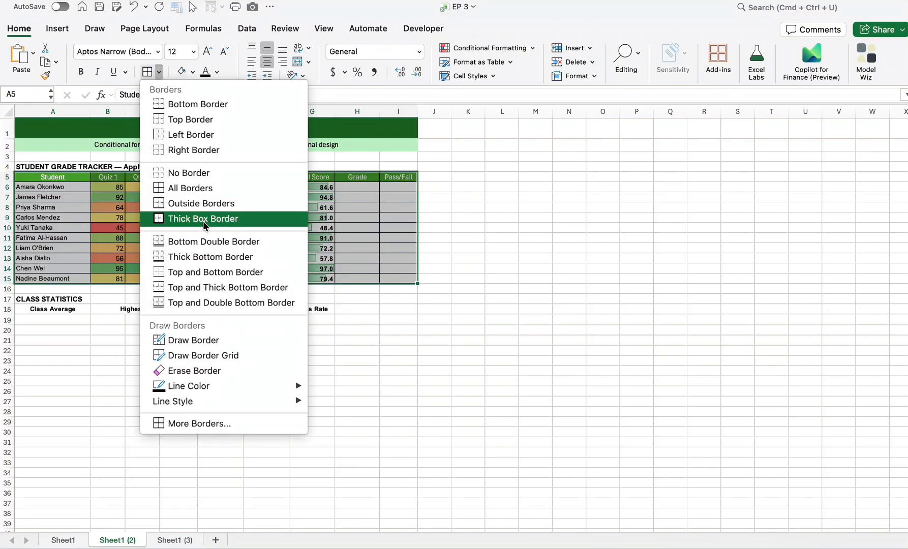
click(240, 219)
click(322, 334)
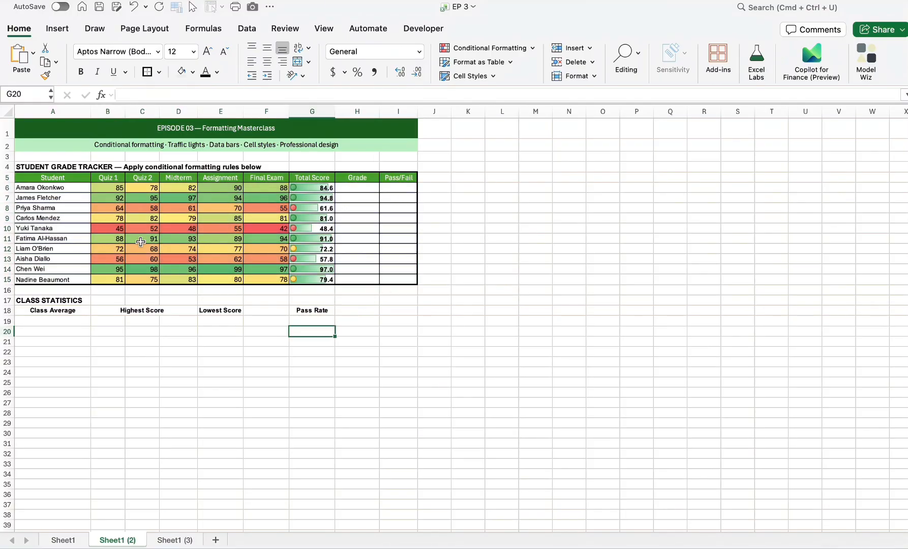
- Apply the Thick Box Border around the Student column A5:A15 and around the header row A5:I5
drag(69, 176, 81, 276)
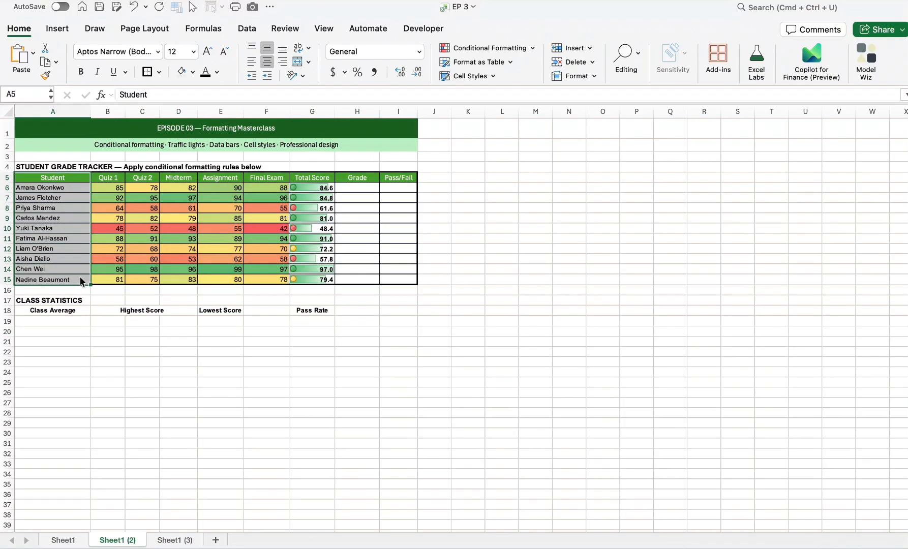
click(147, 73)
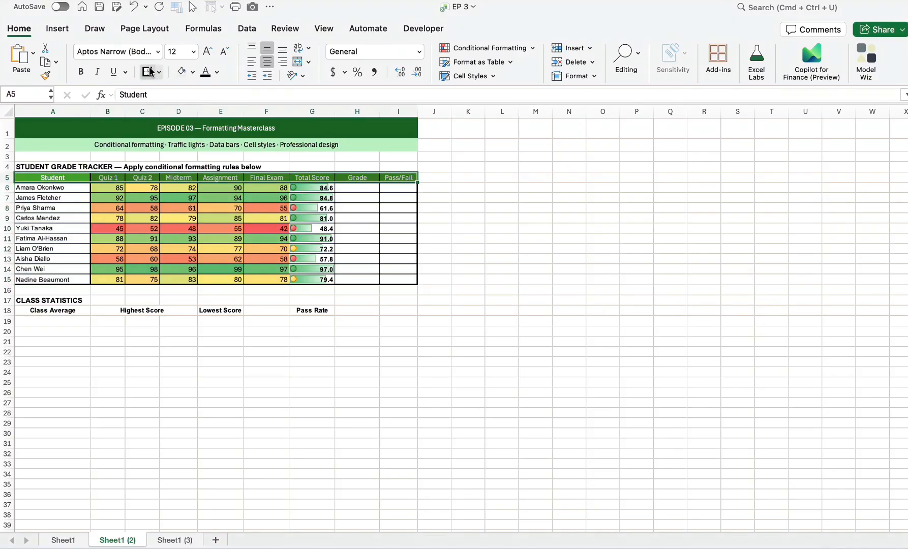
click(147, 73)
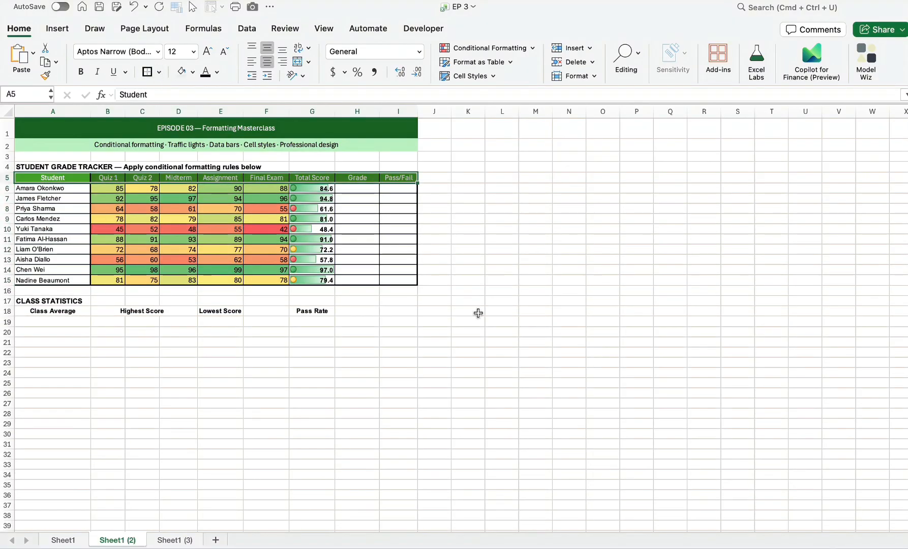
click(492, 331)
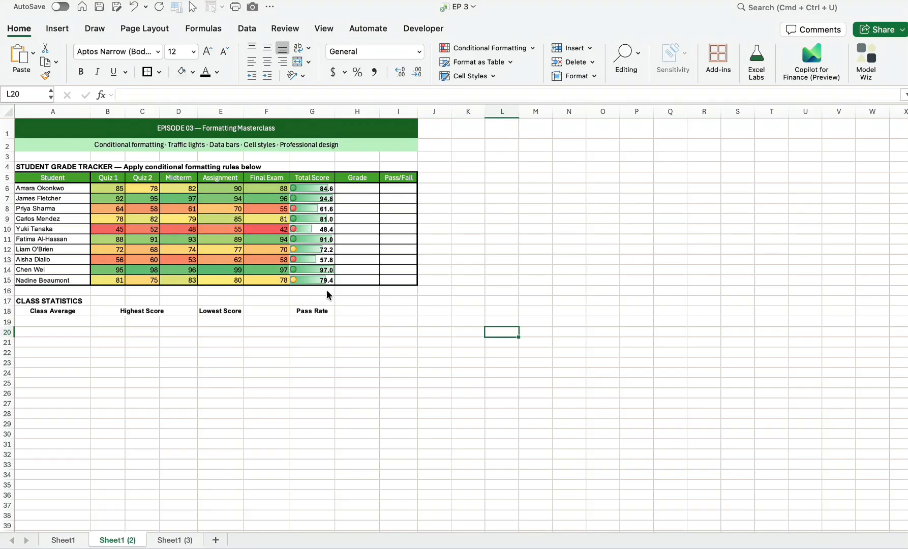